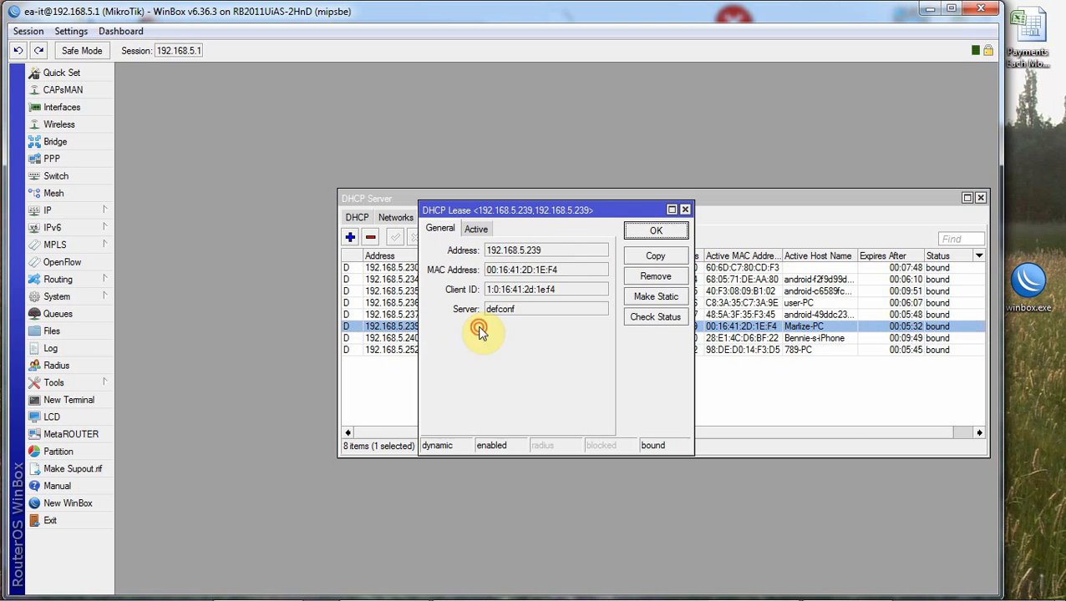
# Copy the MAC address from the DHCP lease of 192.168.5.239 and close the lease
pyautogui.doubleClick(526, 271)
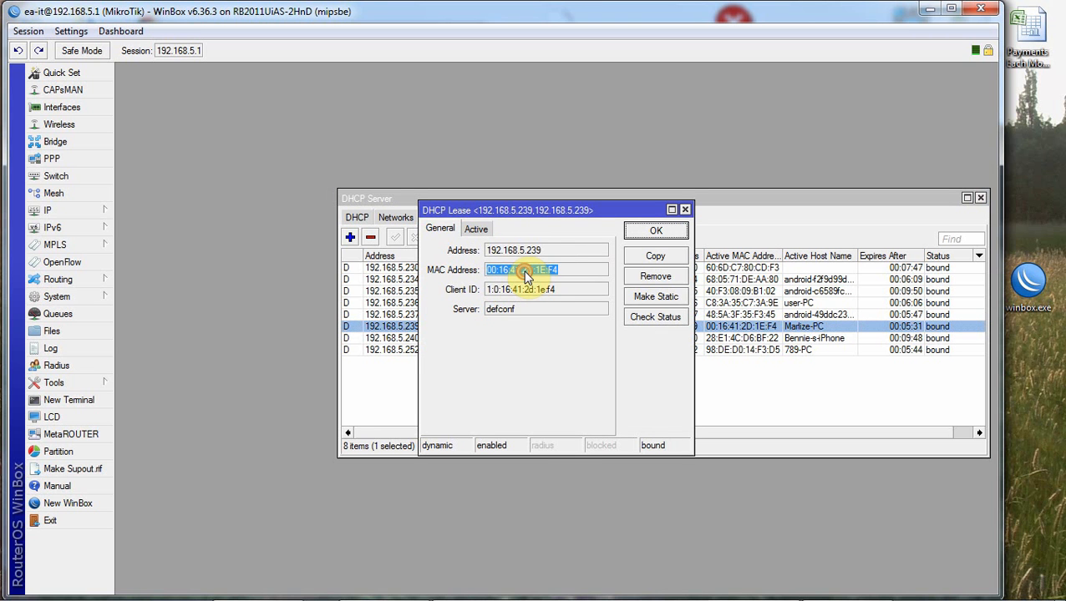
pyautogui.rightClick(526, 274)
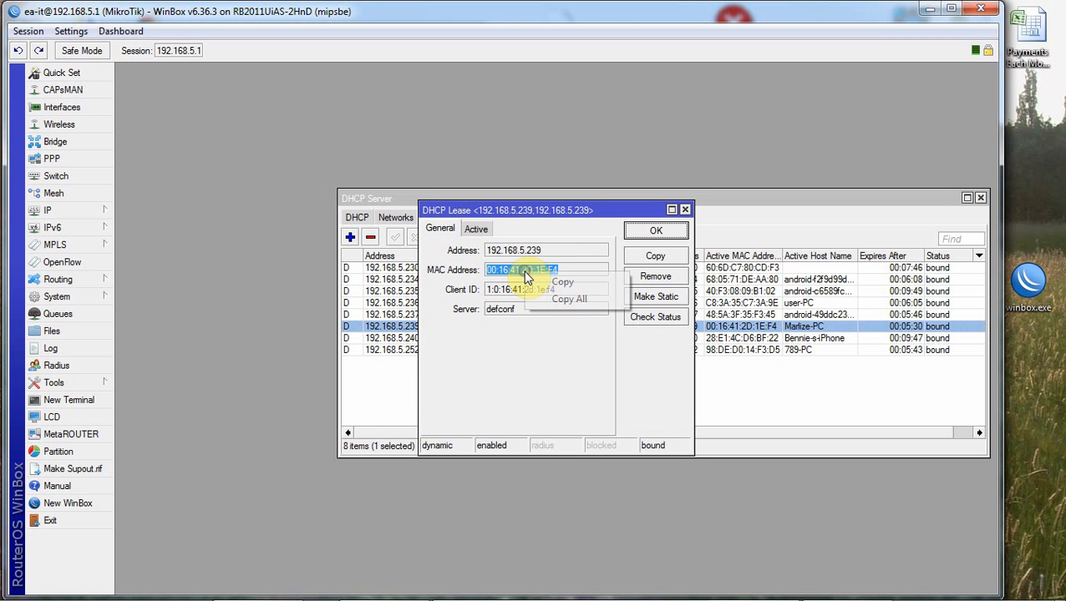
pyautogui.click(576, 284)
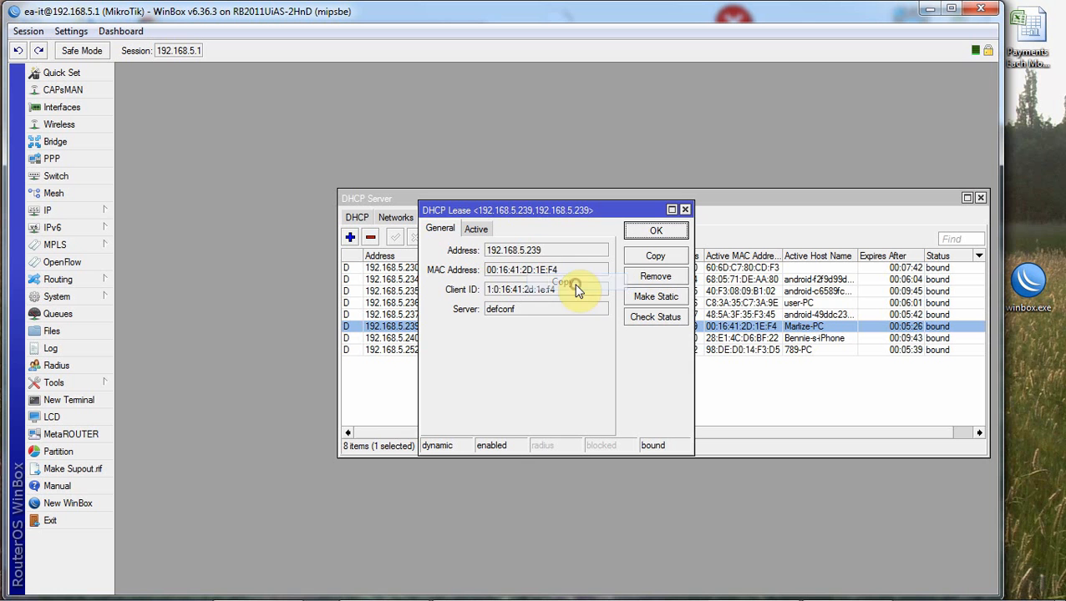
pyautogui.click(685, 210)
# Start a new firewall mangle rule with its chain set to prerouting
pyautogui.click(71, 210)
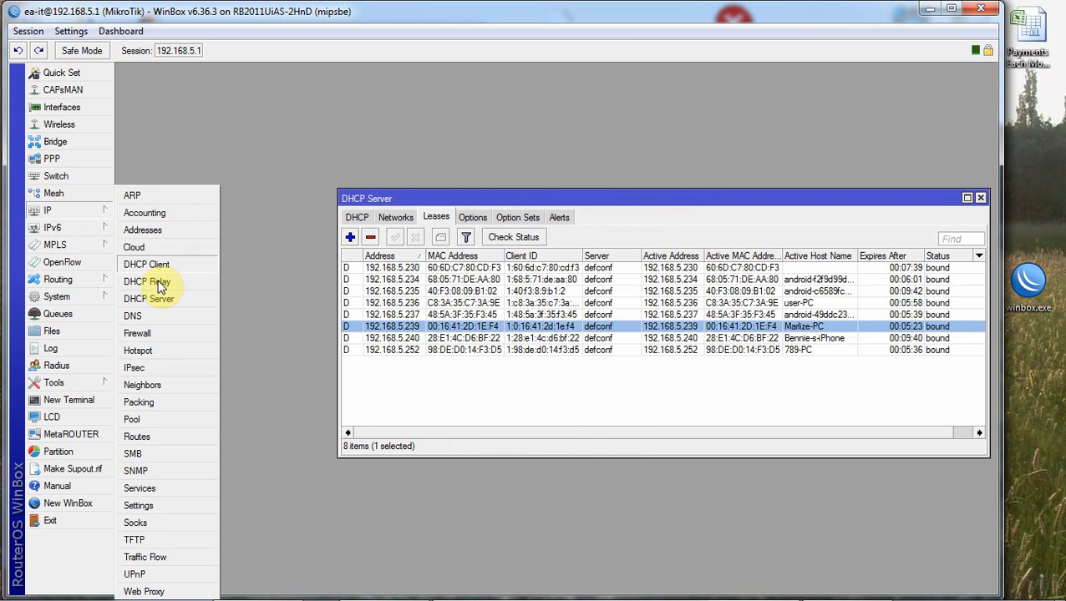
pyautogui.click(152, 332)
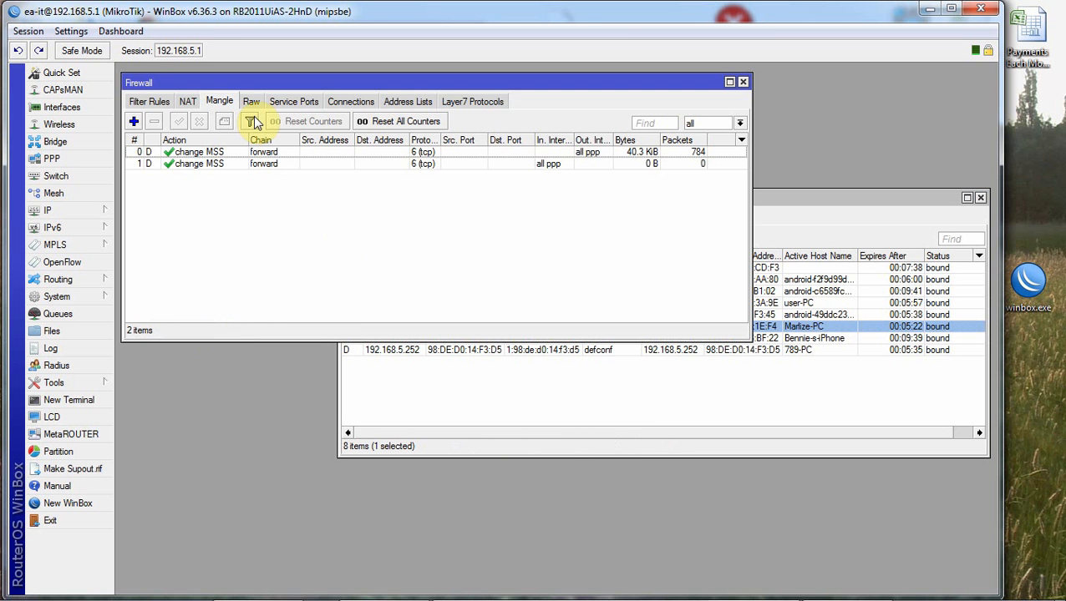
pyautogui.click(134, 122)
pyautogui.click(601, 114)
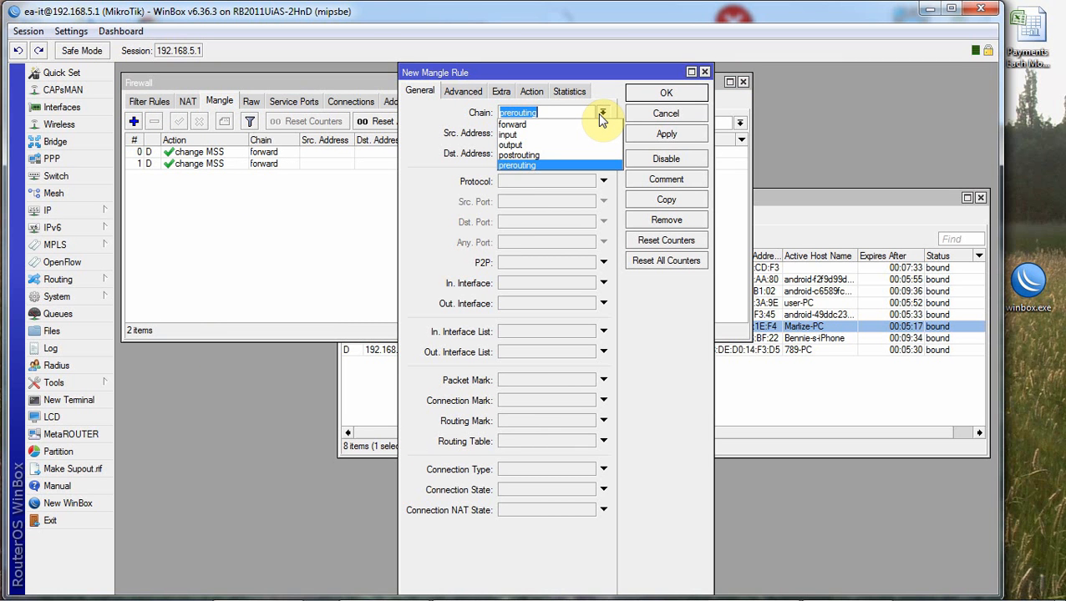
pyautogui.click(558, 164)
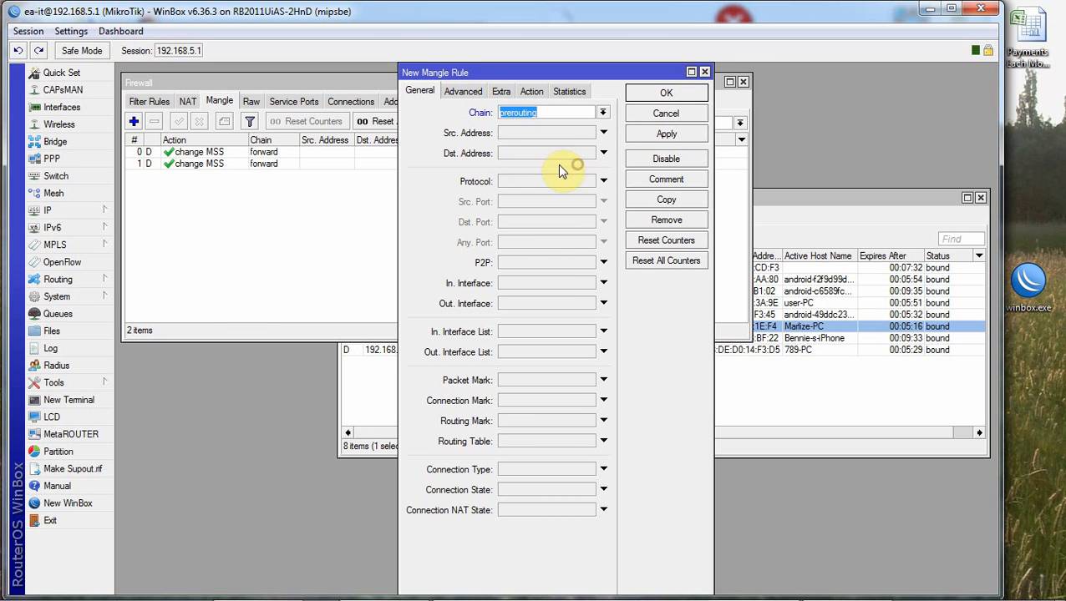
# Set the new mangle rule's source MAC address to the copied 00:16:41:2D:1E:F4
pyautogui.click(458, 92)
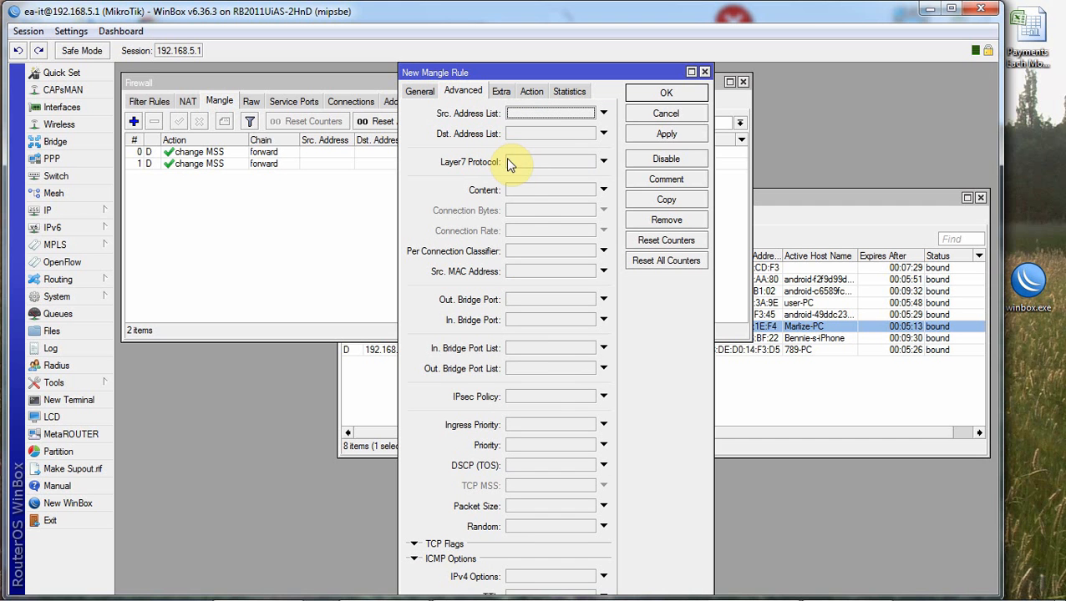
pyautogui.click(511, 117)
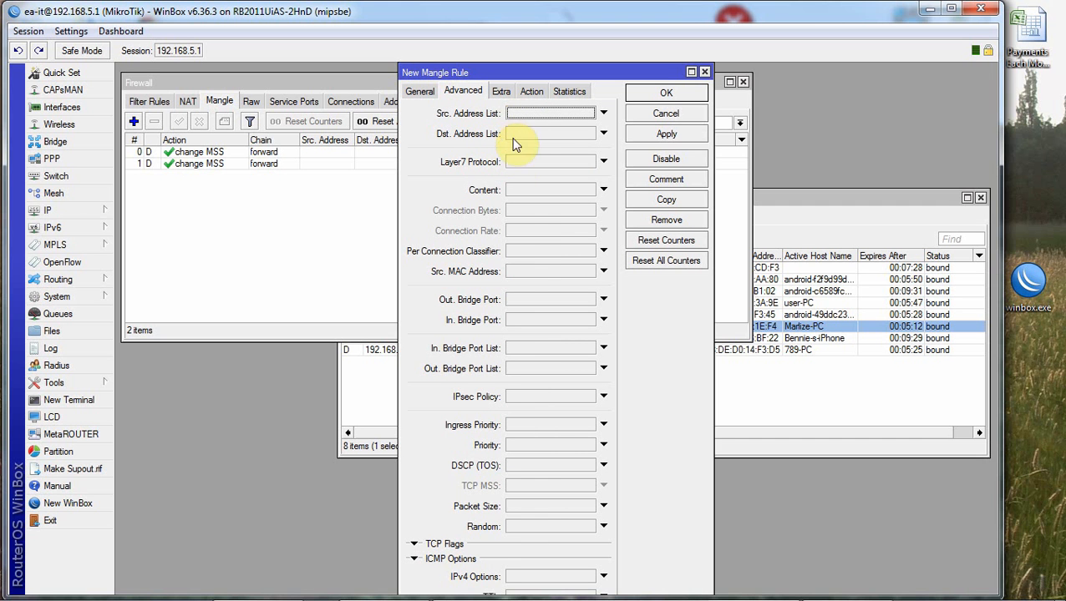
pyautogui.click(511, 272)
pyautogui.rightClick(557, 273)
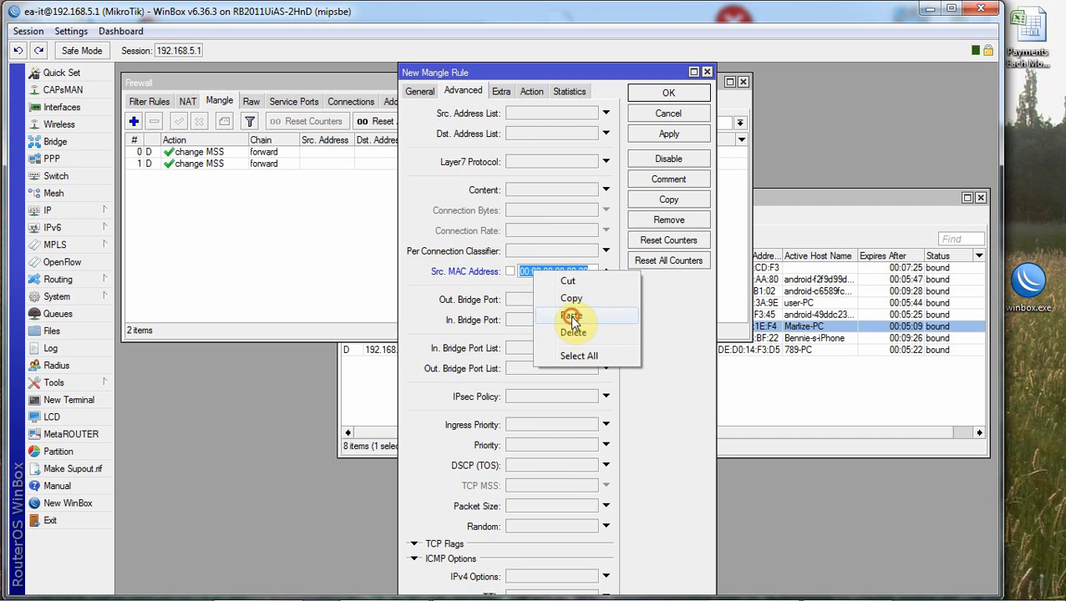
pyautogui.click(570, 317)
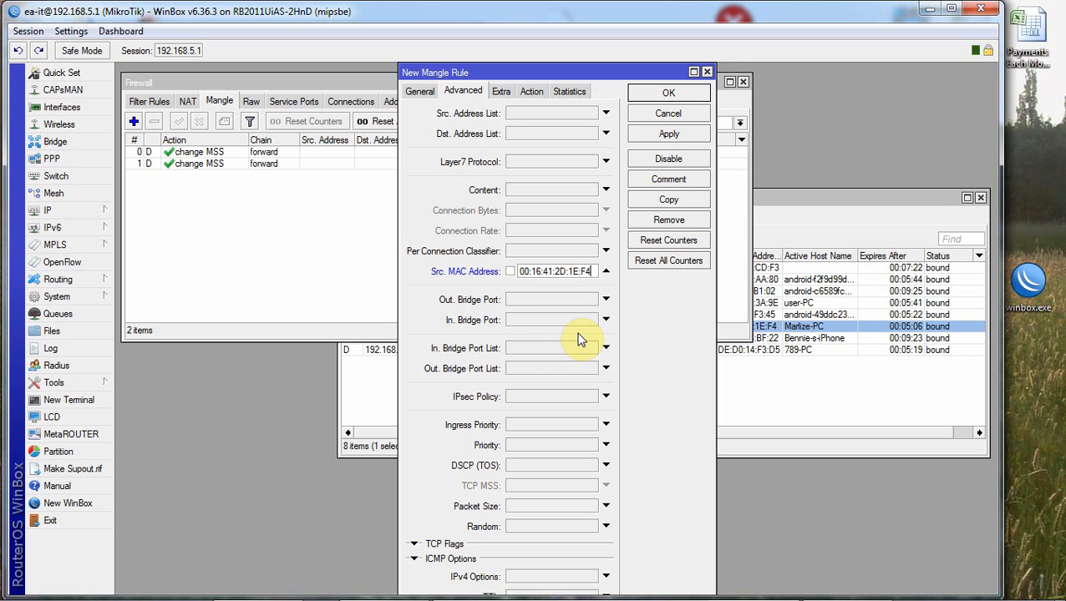
# Set the rule's action to mark connection with the new connection mark Client, and save the rule
pyautogui.click(532, 92)
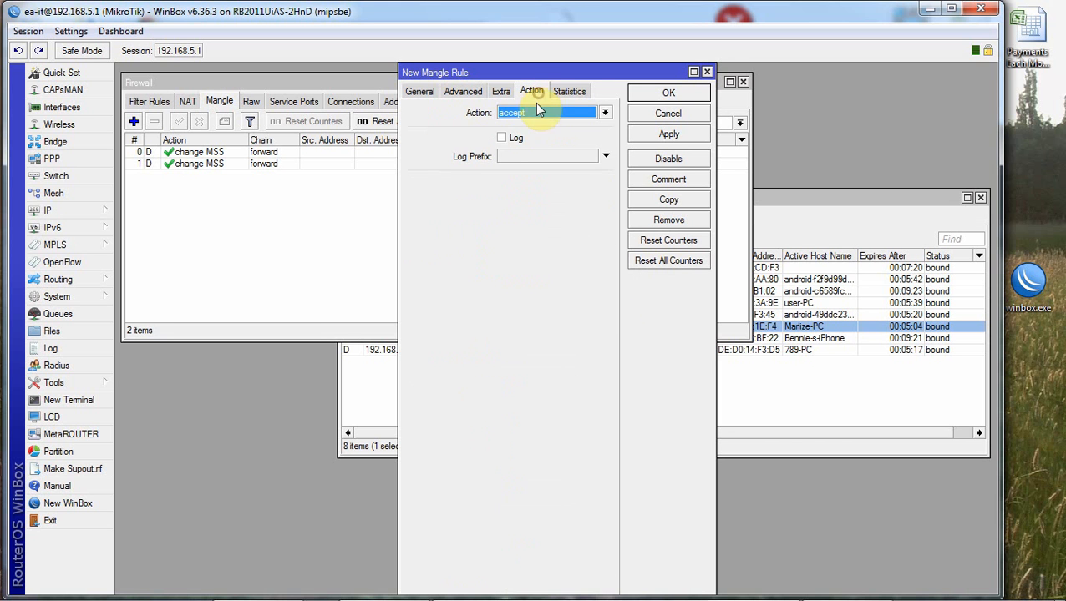
pyautogui.click(536, 111)
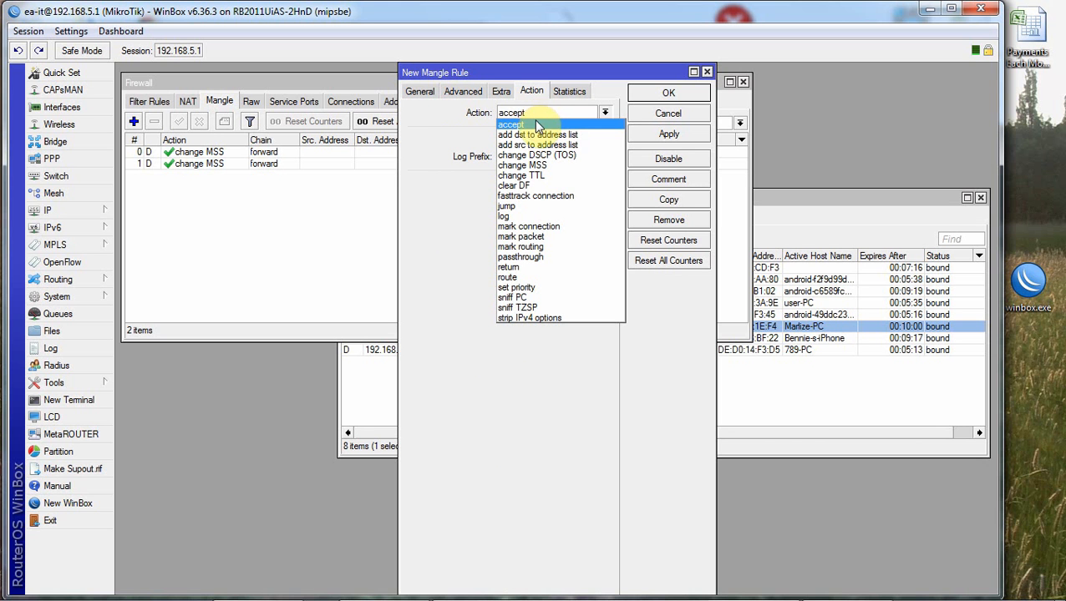
pyautogui.click(543, 228)
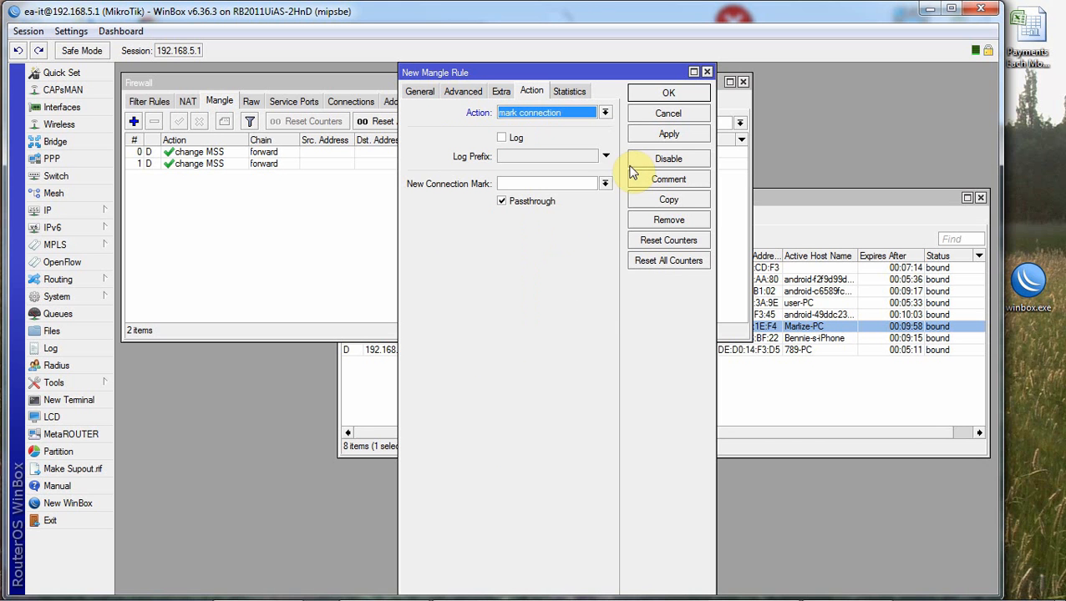
pyautogui.click(548, 183)
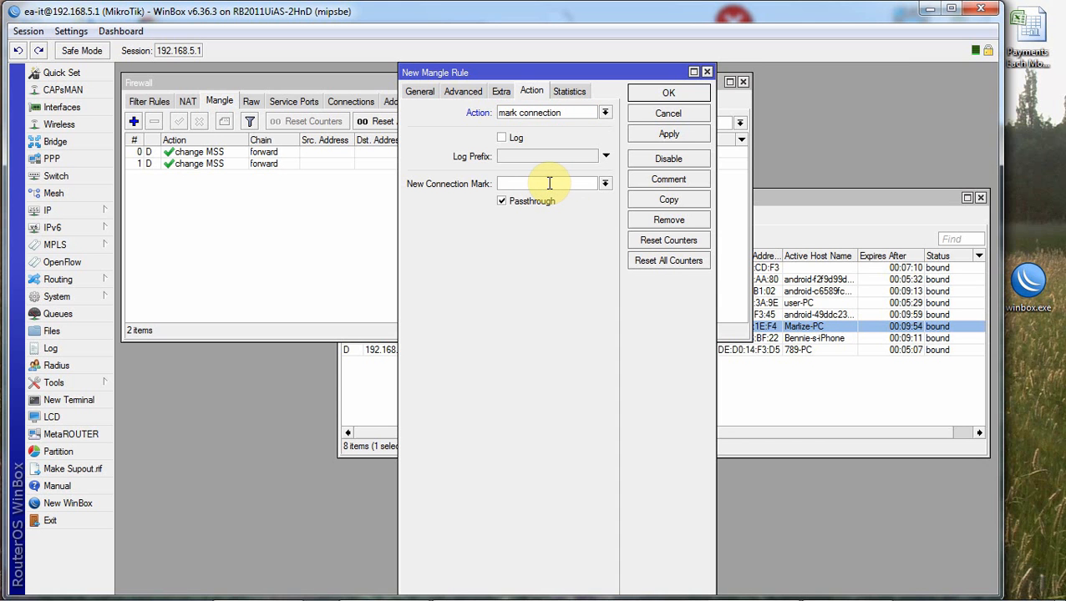
pyautogui.write('Client')
pyautogui.click(660, 139)
pyautogui.click(664, 93)
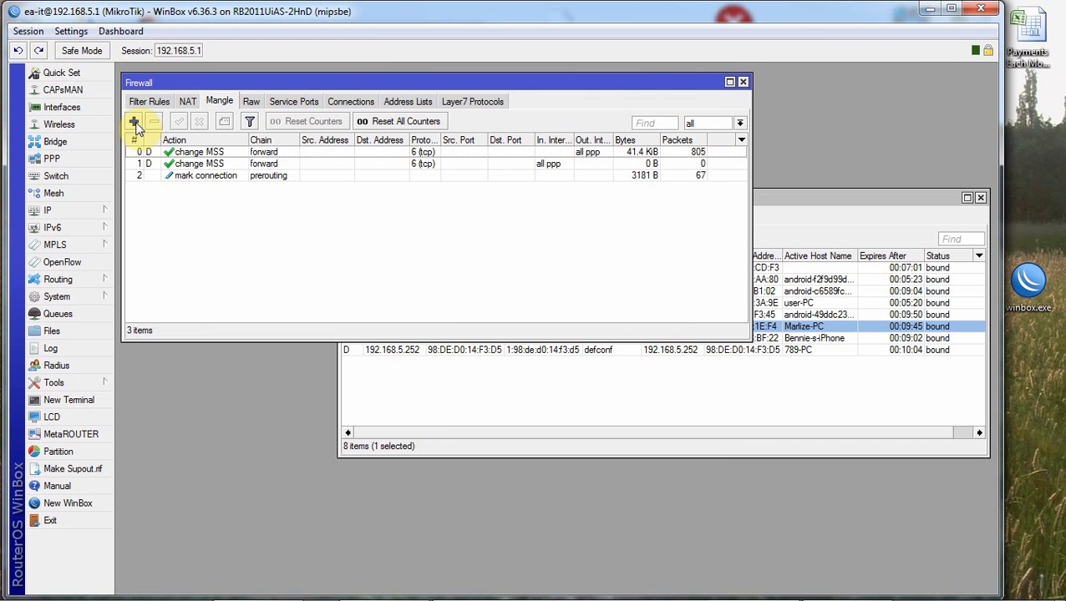
# Create a second mangle rule in the prerouting chain with the action mark packet and the new packet mark Client1
pyautogui.click(133, 121)
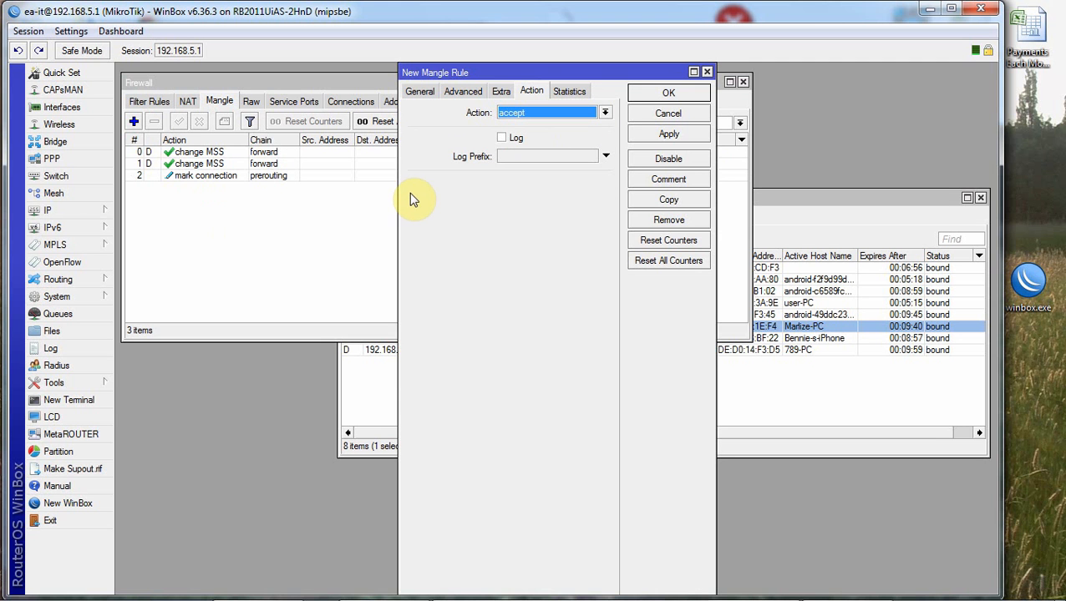
pyautogui.click(420, 94)
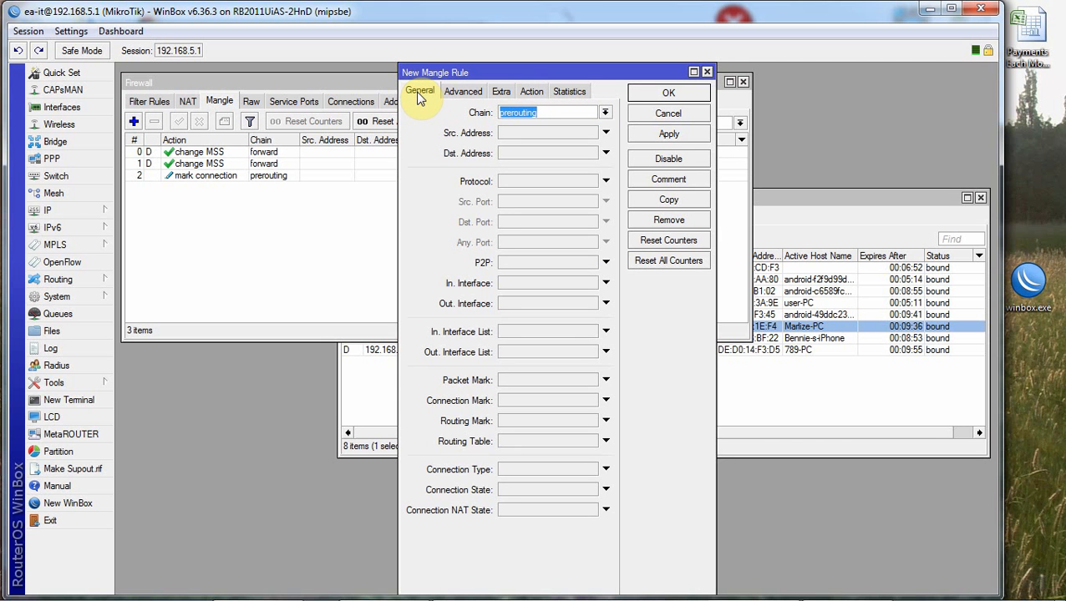
pyautogui.click(532, 92)
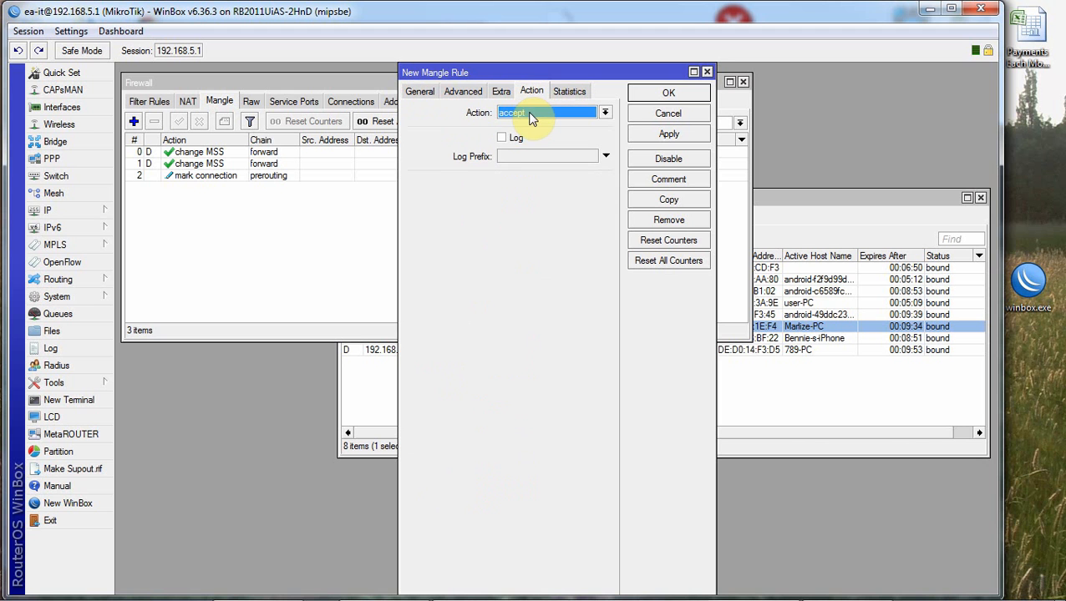
pyautogui.click(530, 115)
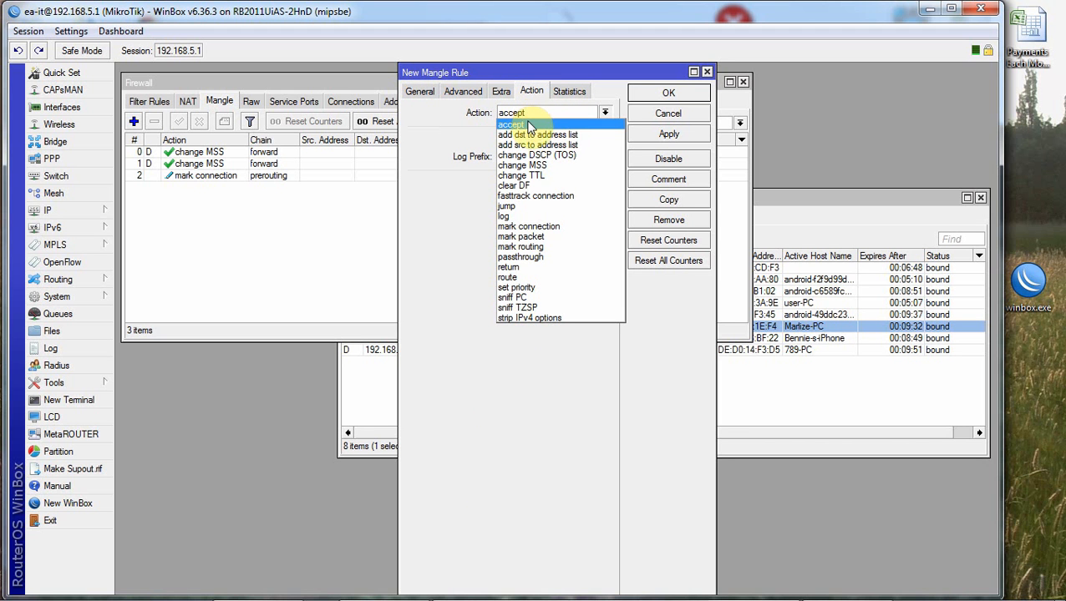
pyautogui.click(534, 238)
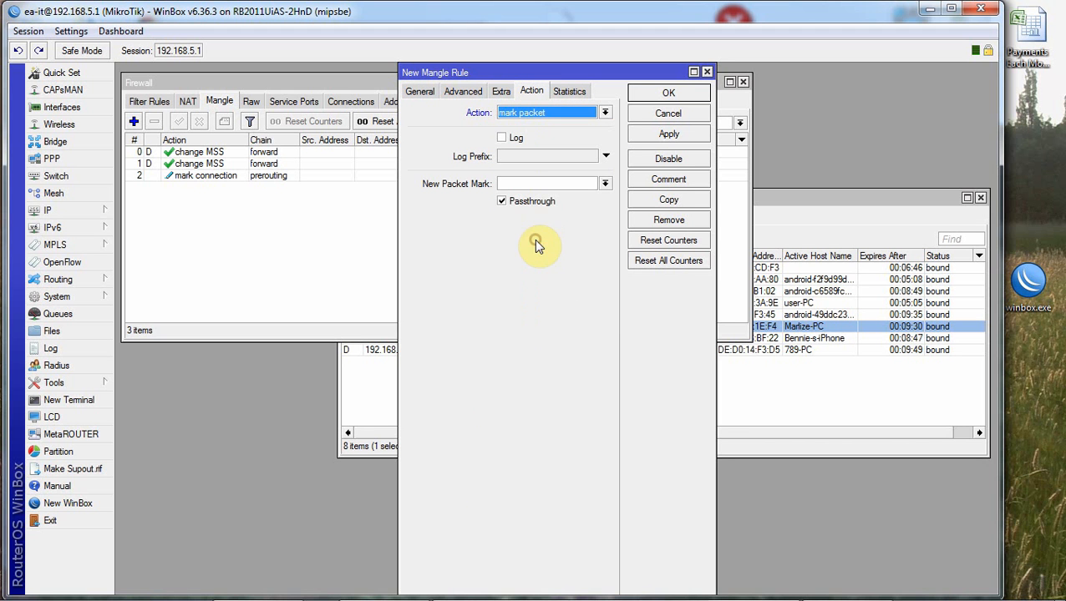
pyautogui.click(530, 183)
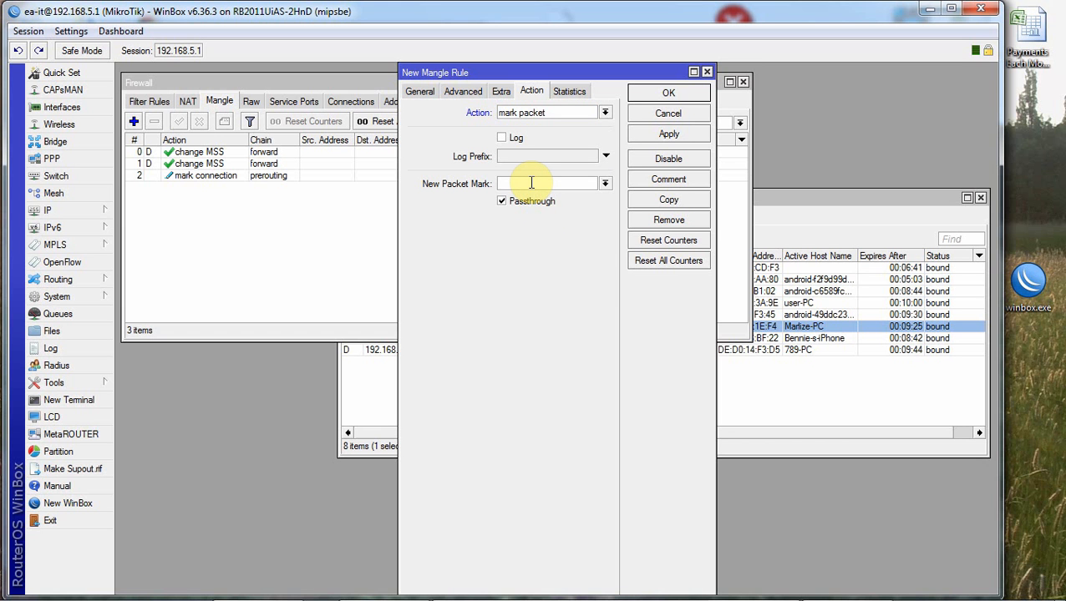
pyautogui.write('Client1')
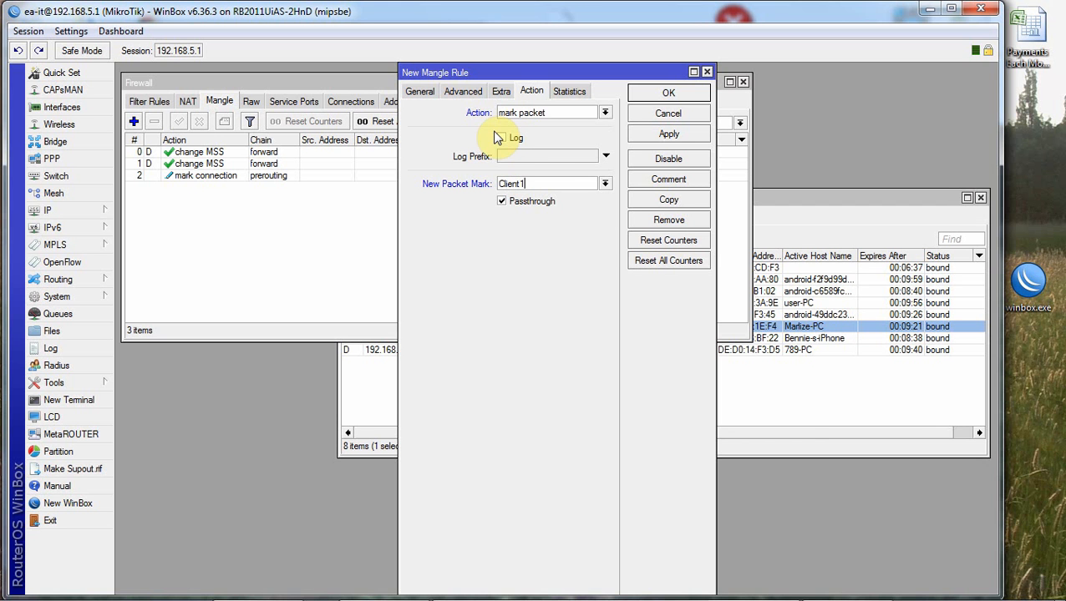
# Turn off Passthrough for the packet-marking rule and save it
pyautogui.click(501, 202)
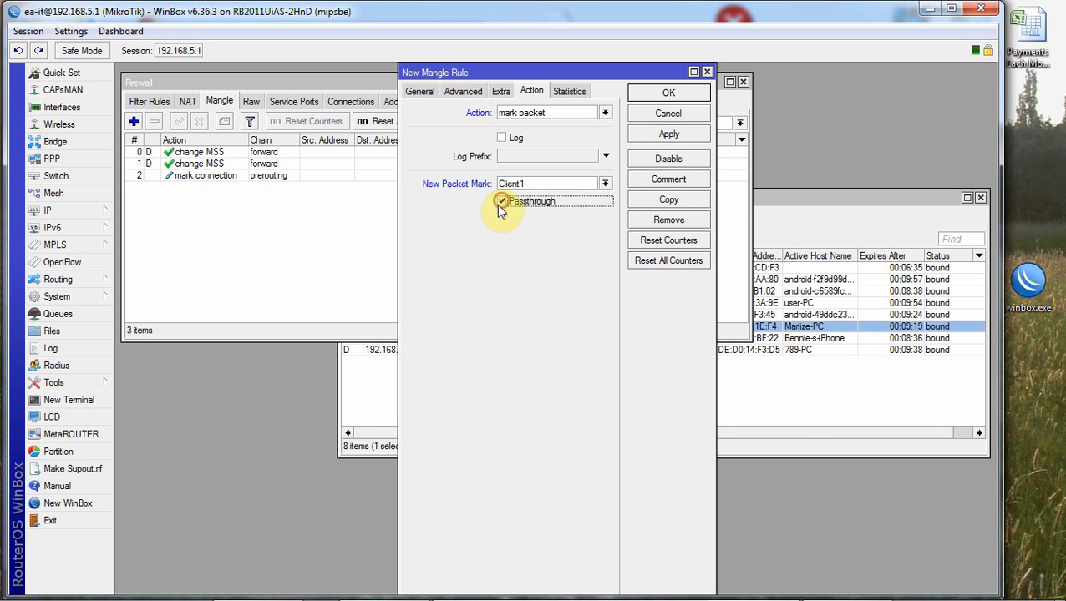
pyautogui.click(682, 137)
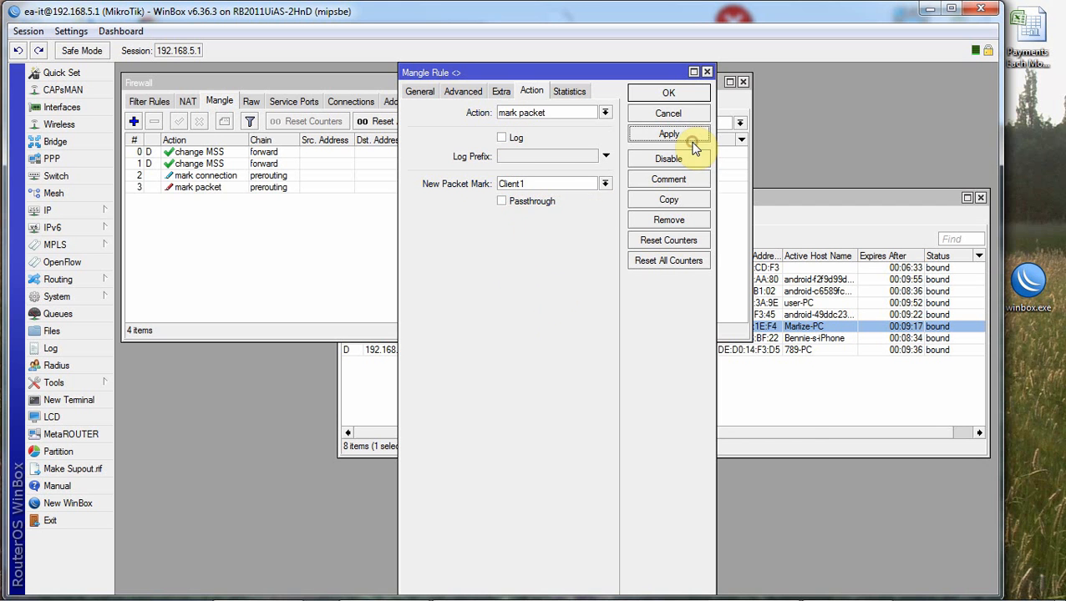
pyautogui.click(690, 99)
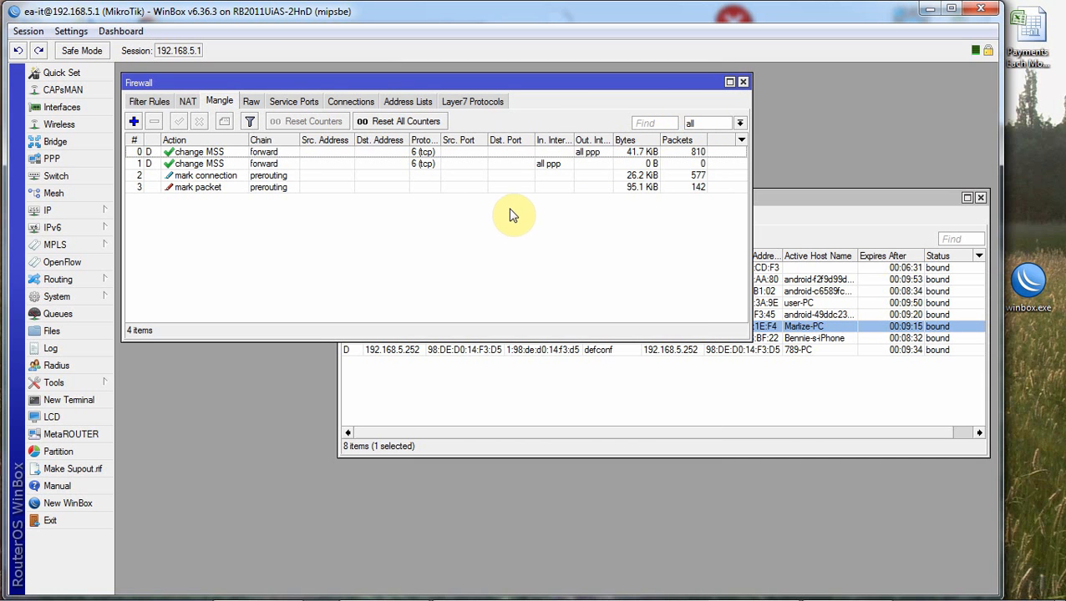
# Start a new queue in the queue tree and name it Download
pyautogui.click(71, 311)
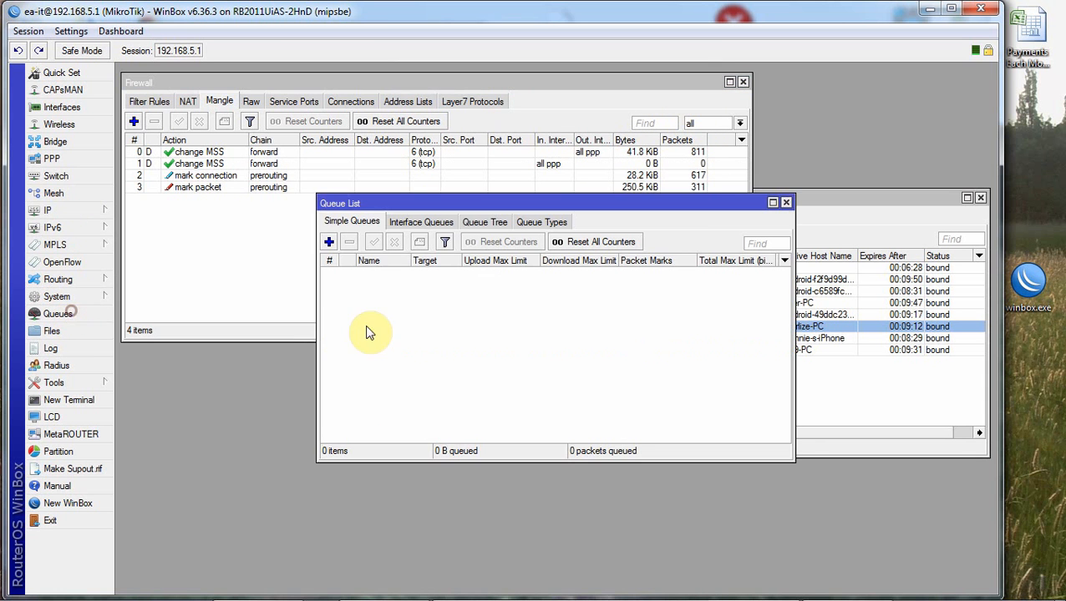
pyautogui.click(484, 222)
pyautogui.click(330, 243)
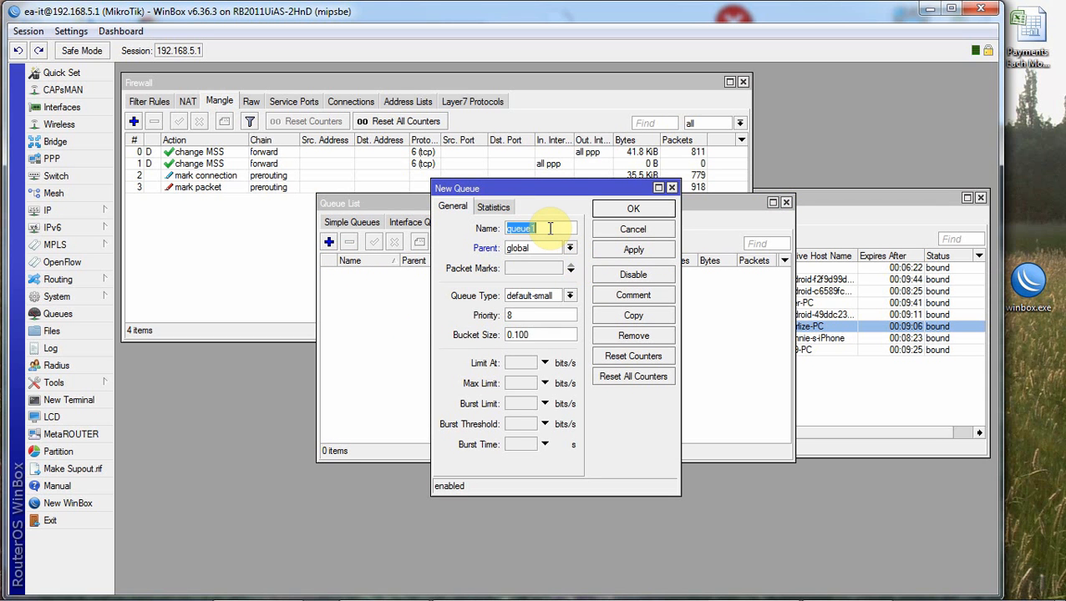
pyautogui.write('Downlo')
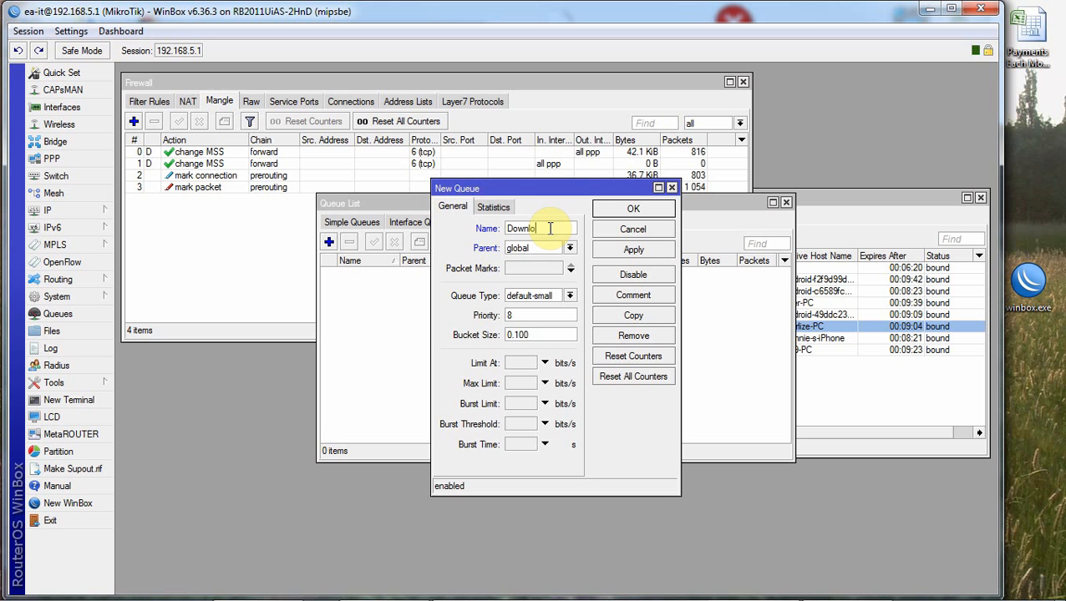
pyautogui.write('ad')
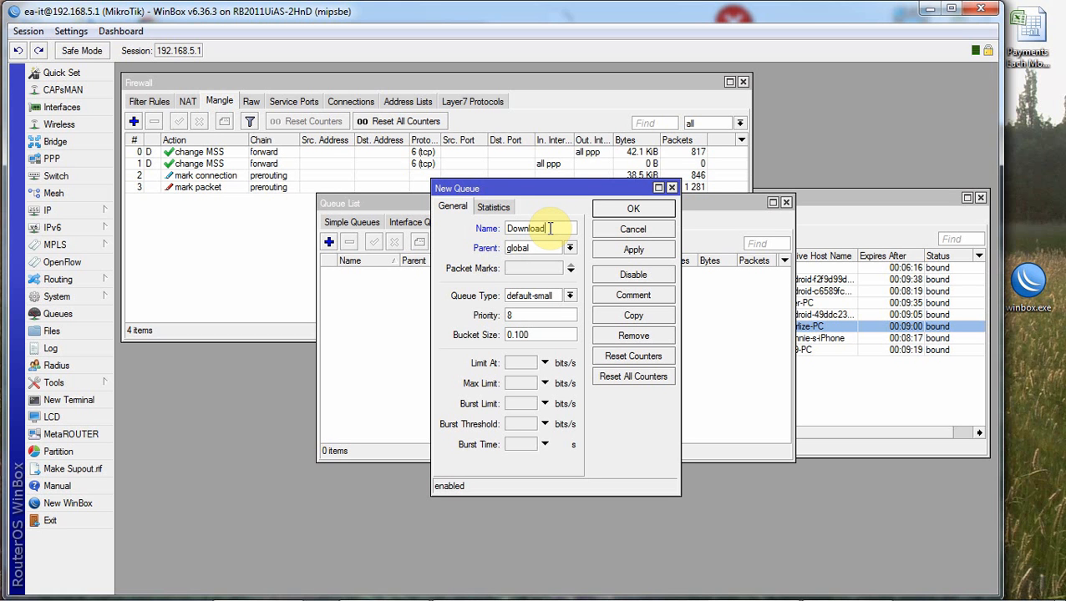
# Set the parent of the Download queue to bridge
pyautogui.click(570, 248)
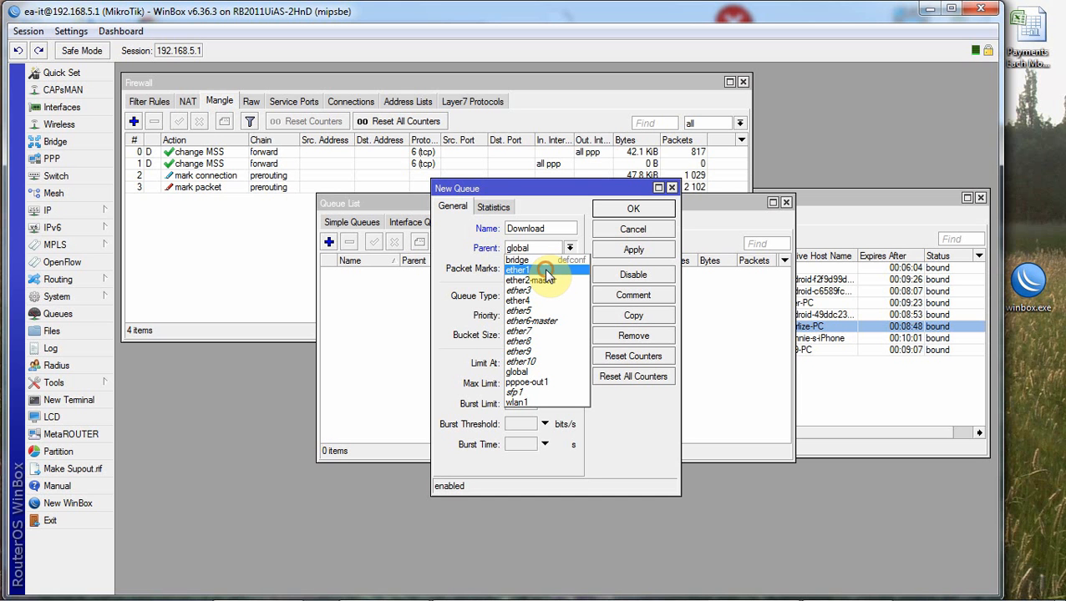
pyautogui.click(546, 272)
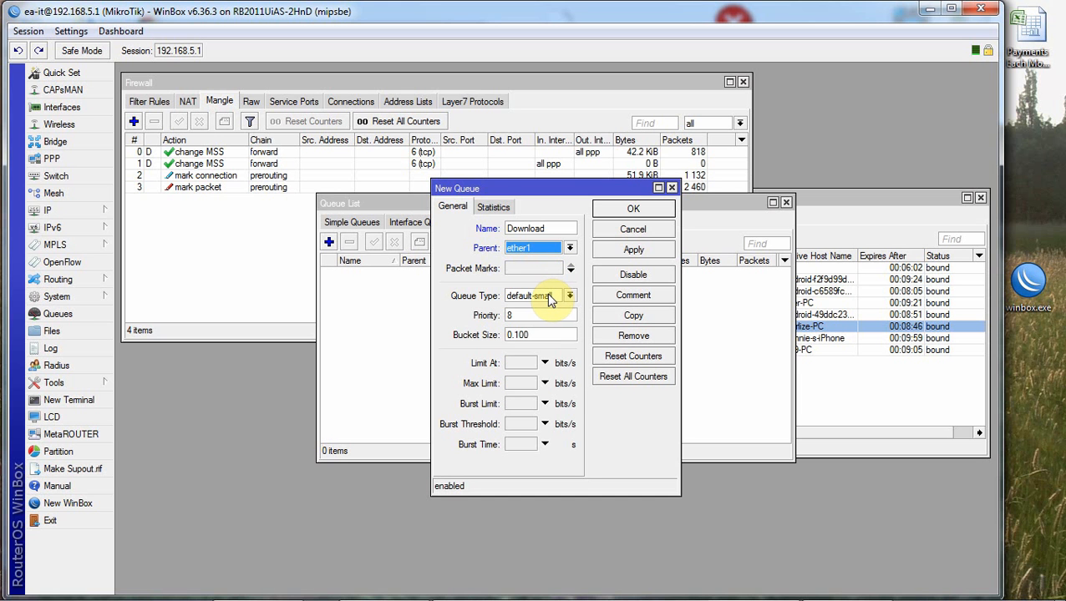
pyautogui.click(569, 250)
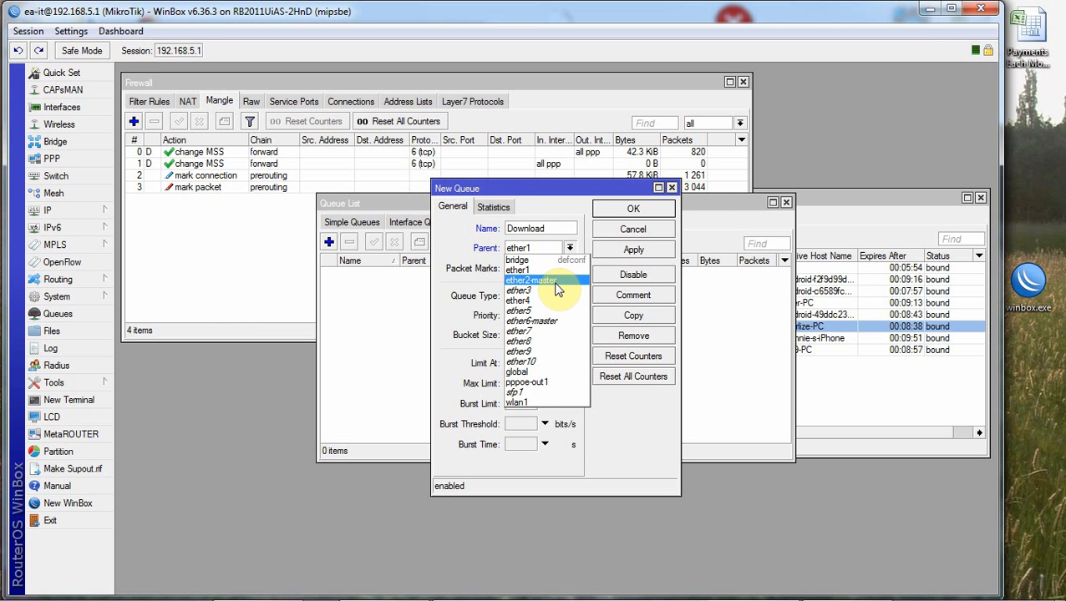
pyautogui.click(535, 260)
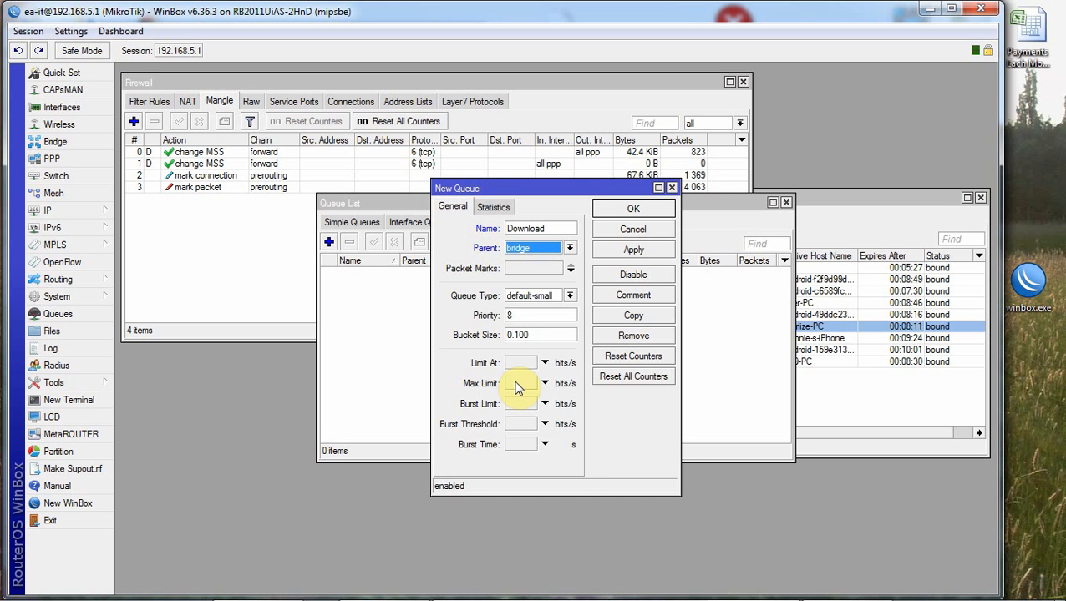
# Set the Download queue's max limit to 4M and save the queue
pyautogui.click(516, 387)
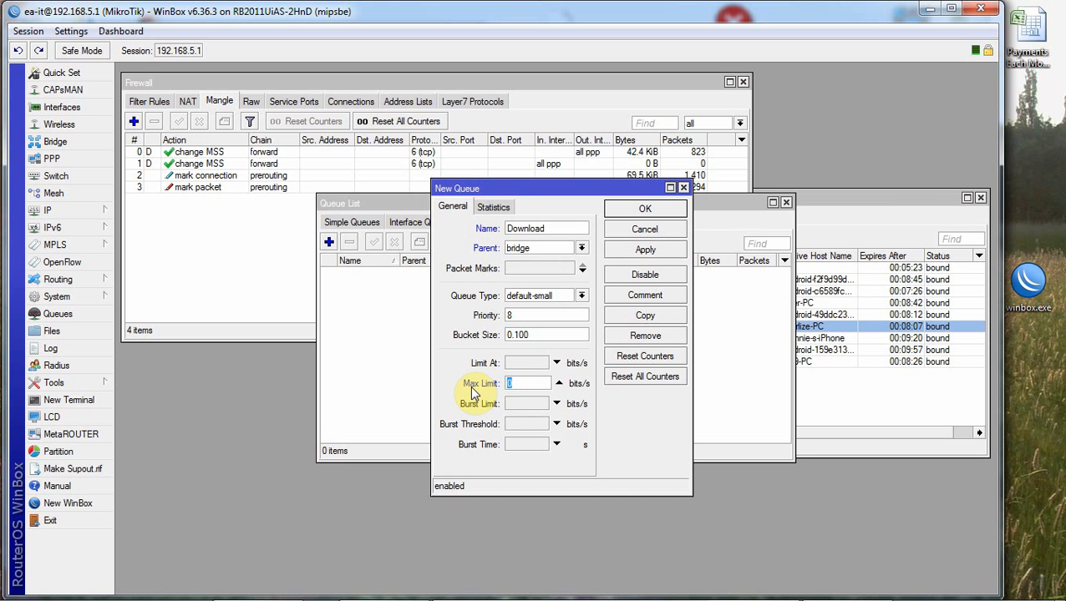
pyautogui.write('4M')
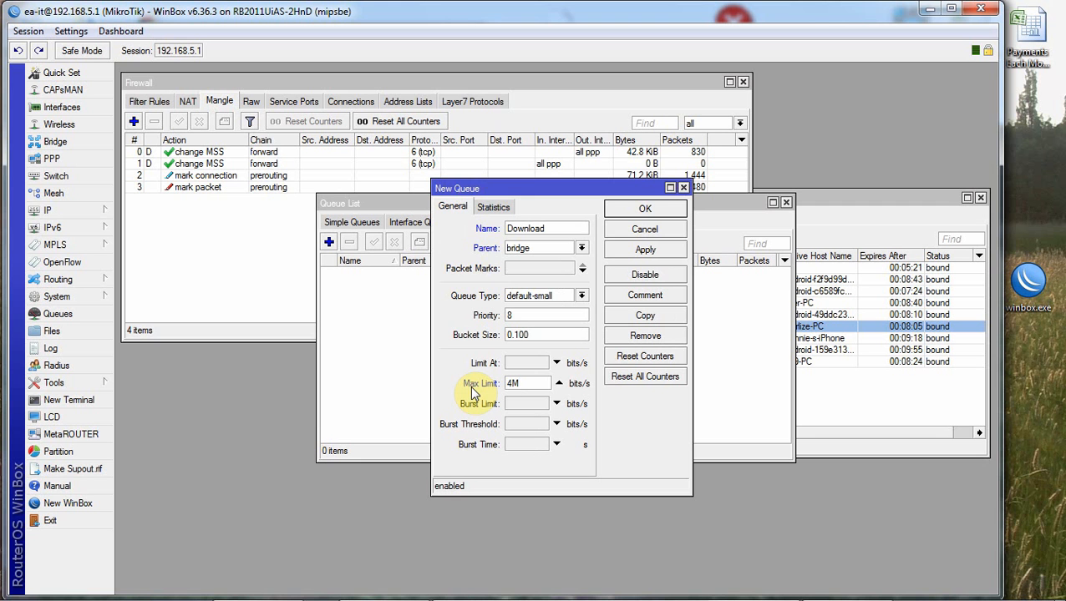
pyautogui.click(639, 251)
pyautogui.click(645, 210)
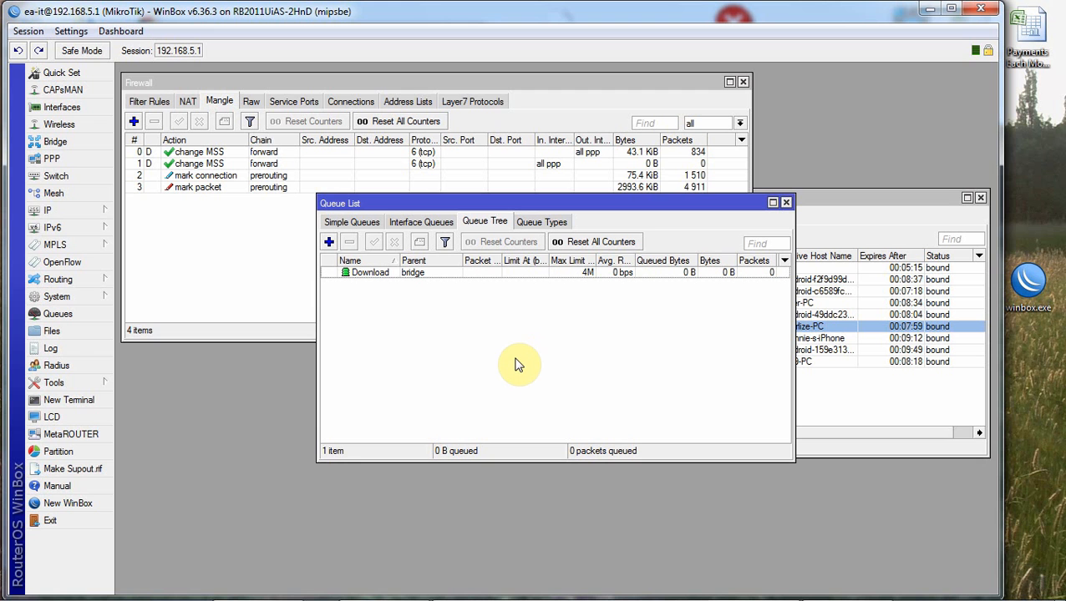
# Start another queue in the queue tree and name it Client1_dwnld
pyautogui.click(329, 241)
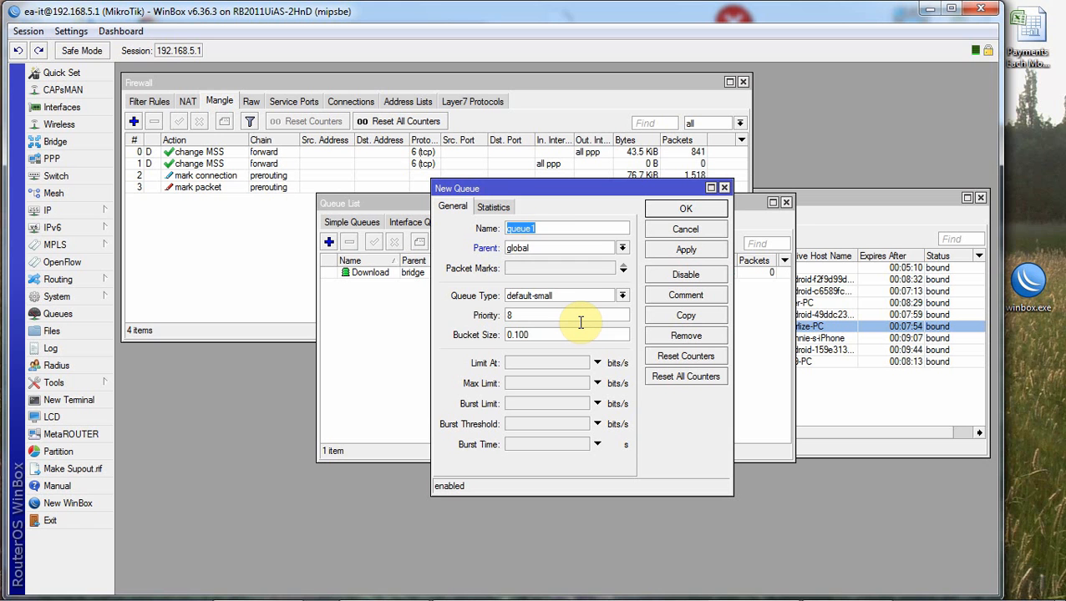
pyautogui.press('BackSpace')
pyautogui.write('C')
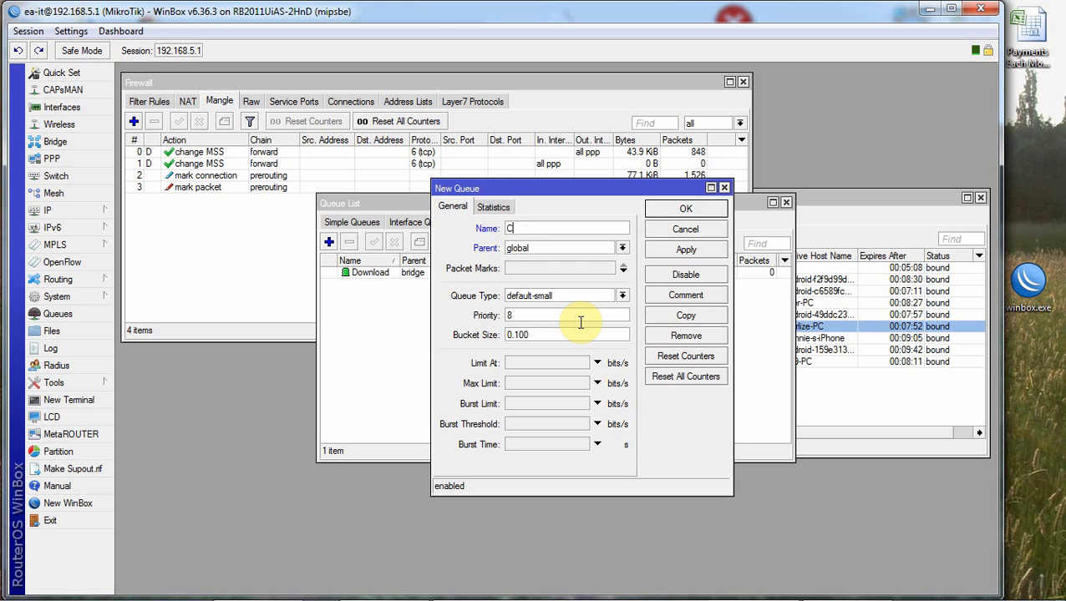
pyautogui.write('lient1_')
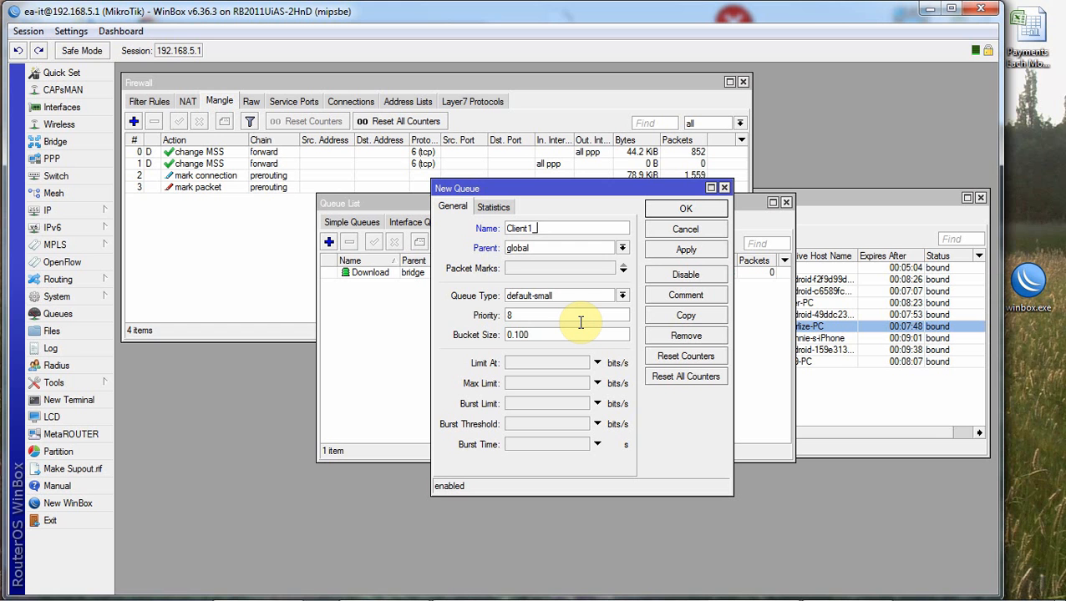
pyautogui.write('dwn')
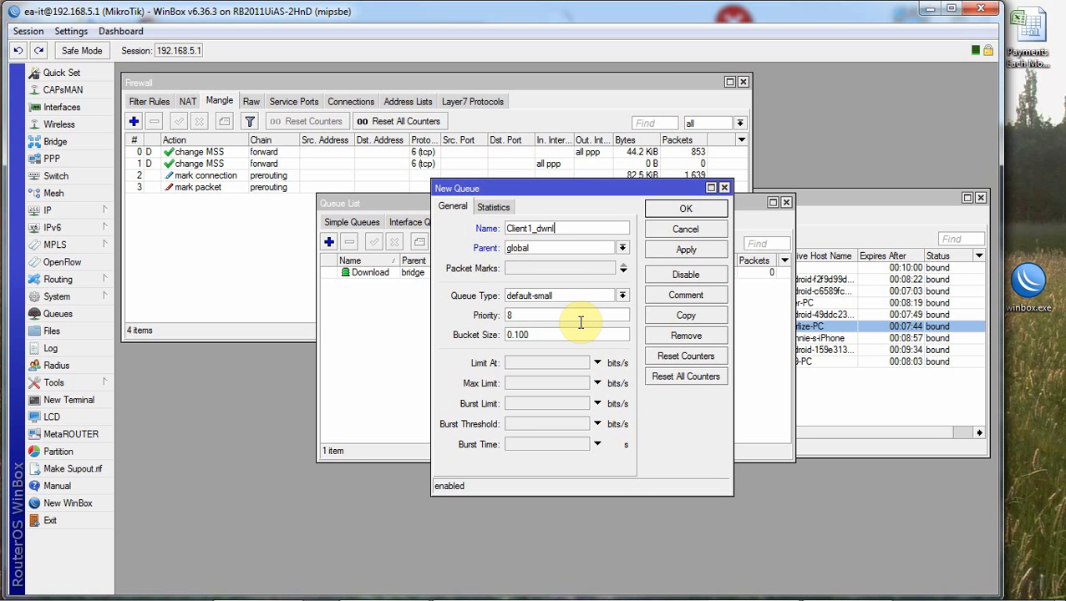
pyautogui.write('ld')
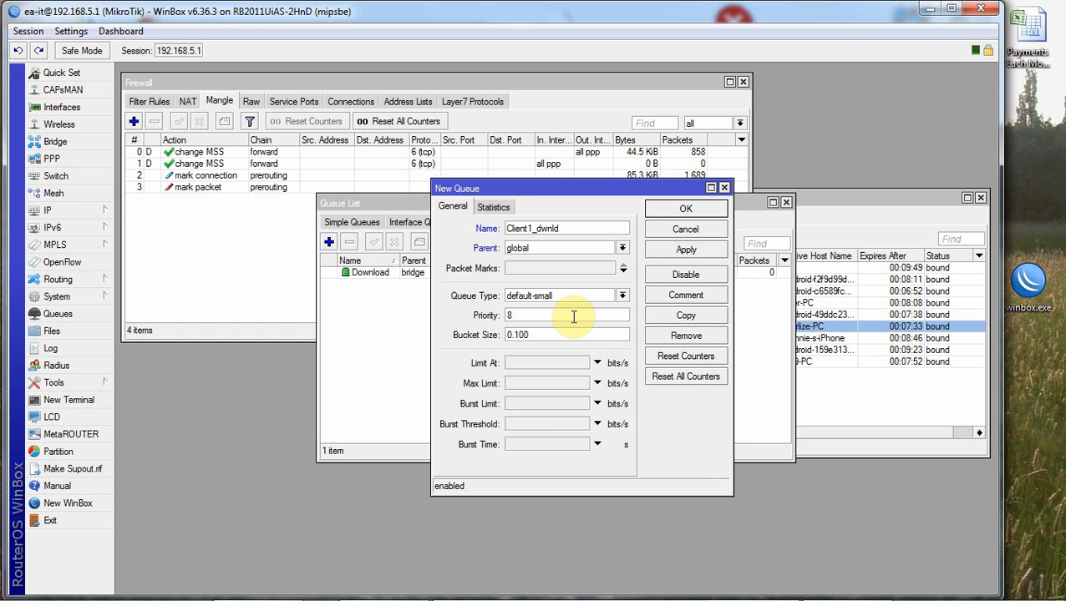
# Set both the limit-at and the max limit of the Client1_dwnld queue to 1M
pyautogui.click(541, 366)
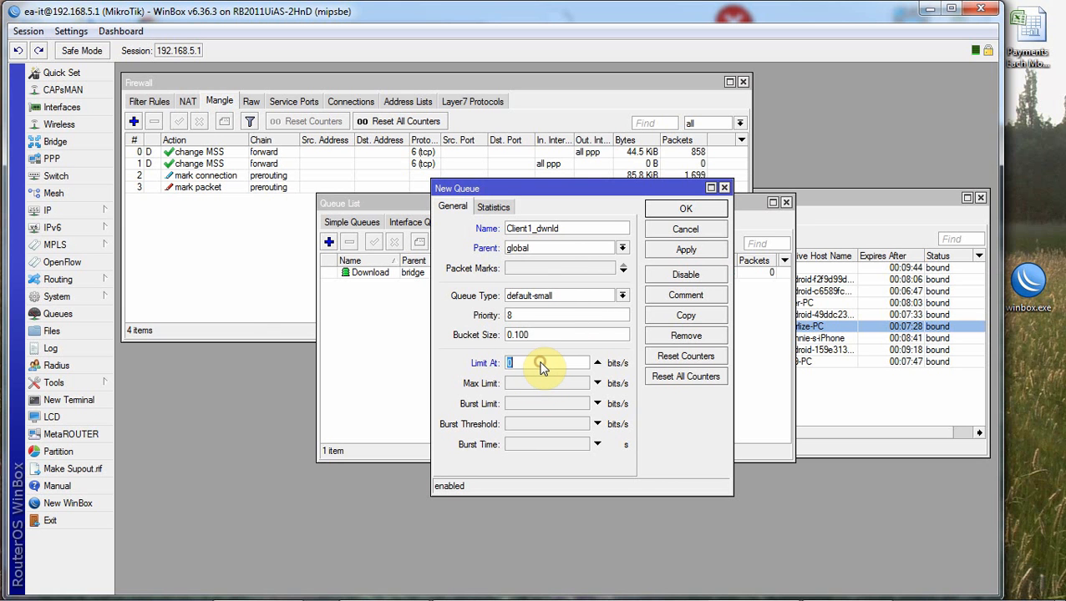
pyautogui.write('1M')
pyautogui.click(544, 383)
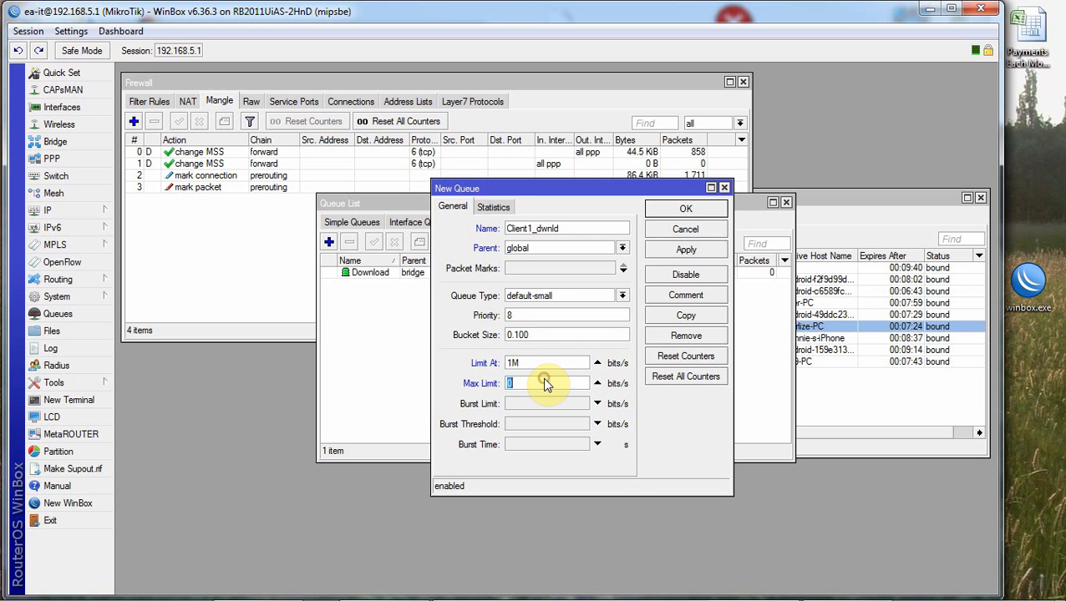
pyautogui.write('1M')
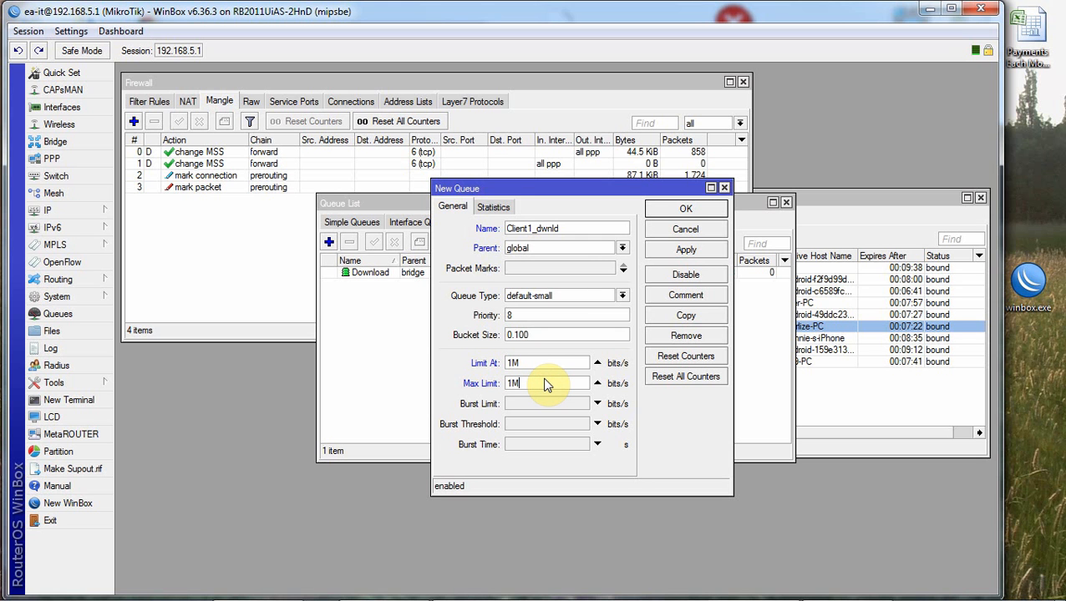
# Set the parent of the Client1_dwnld queue to Download and save the queue
pyautogui.click(621, 248)
pyautogui.click(570, 263)
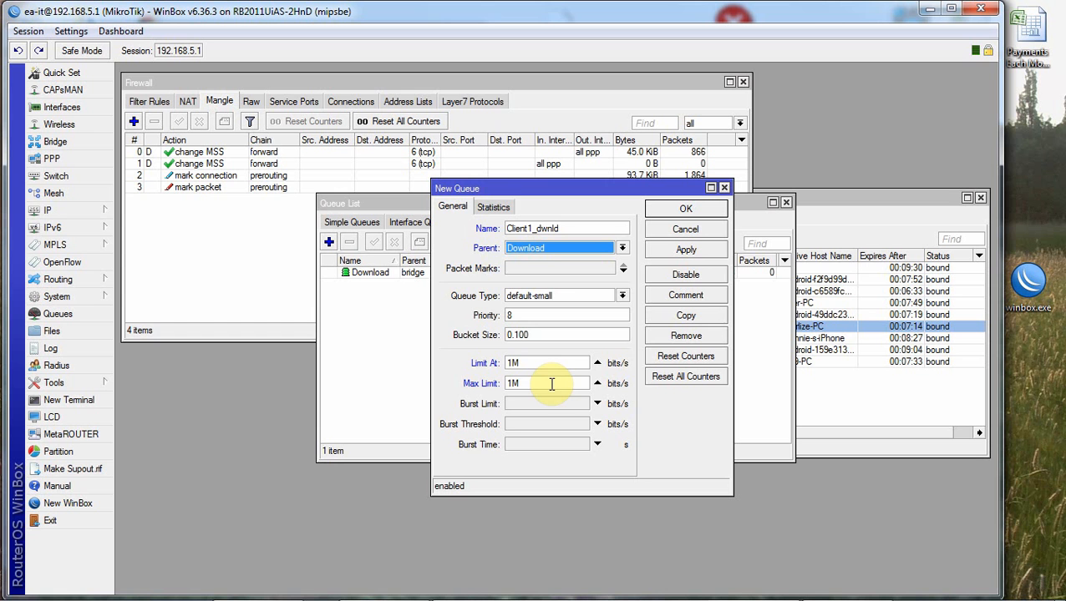
pyautogui.click(706, 250)
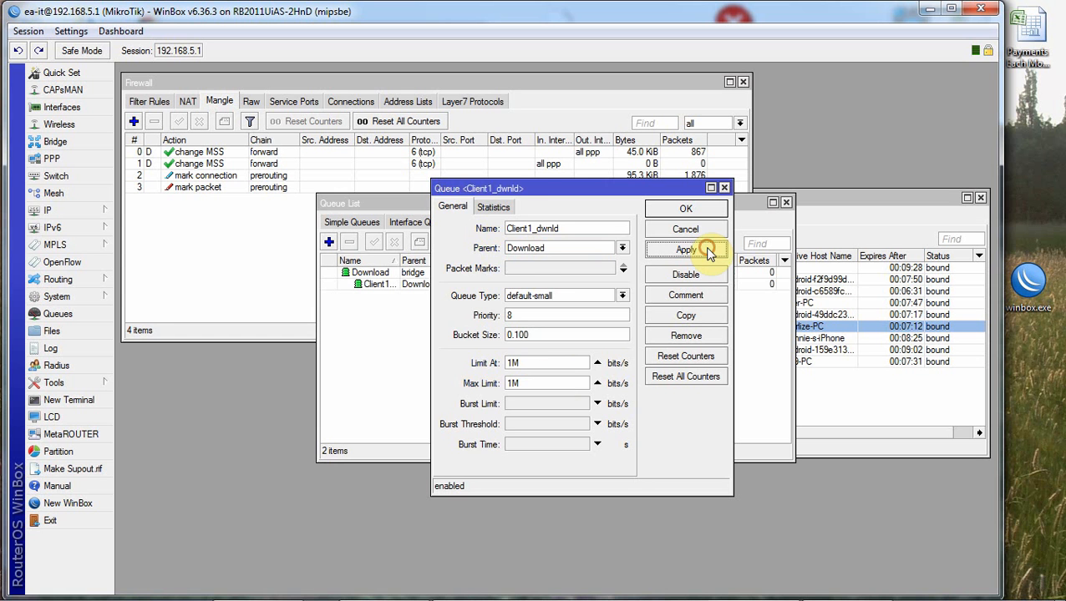
pyautogui.click(689, 210)
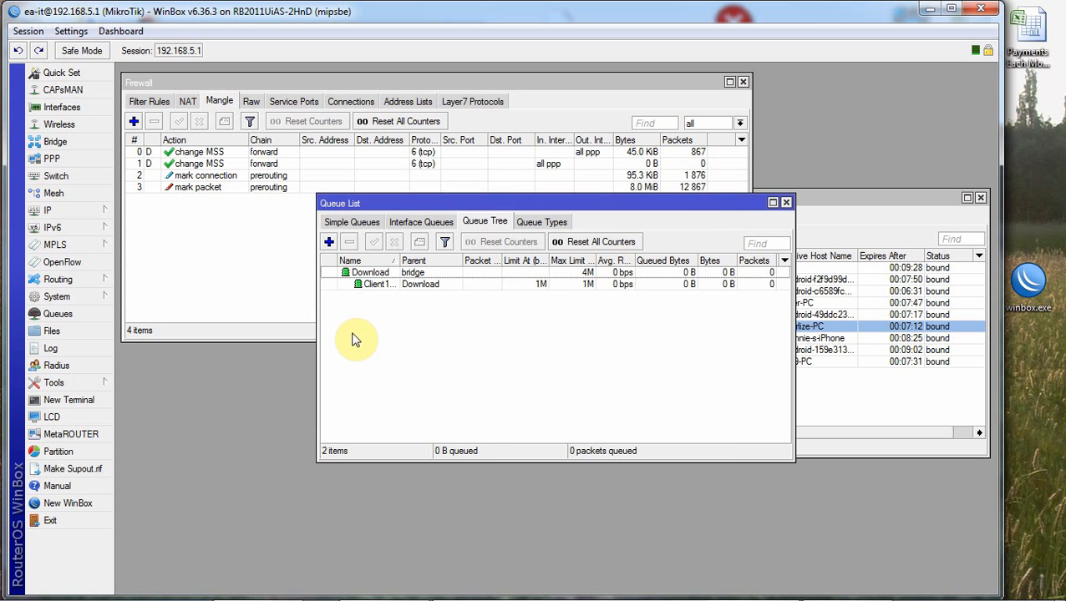
# Start a new queue in the queue tree named Upload with ether1 as its parent
pyautogui.click(329, 244)
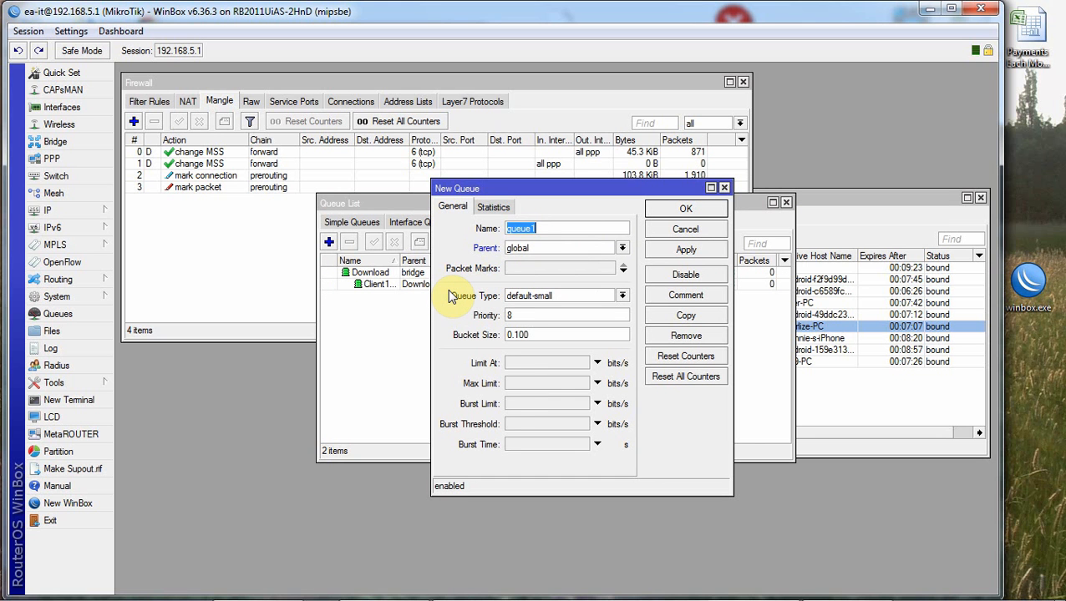
pyautogui.write('Upload')
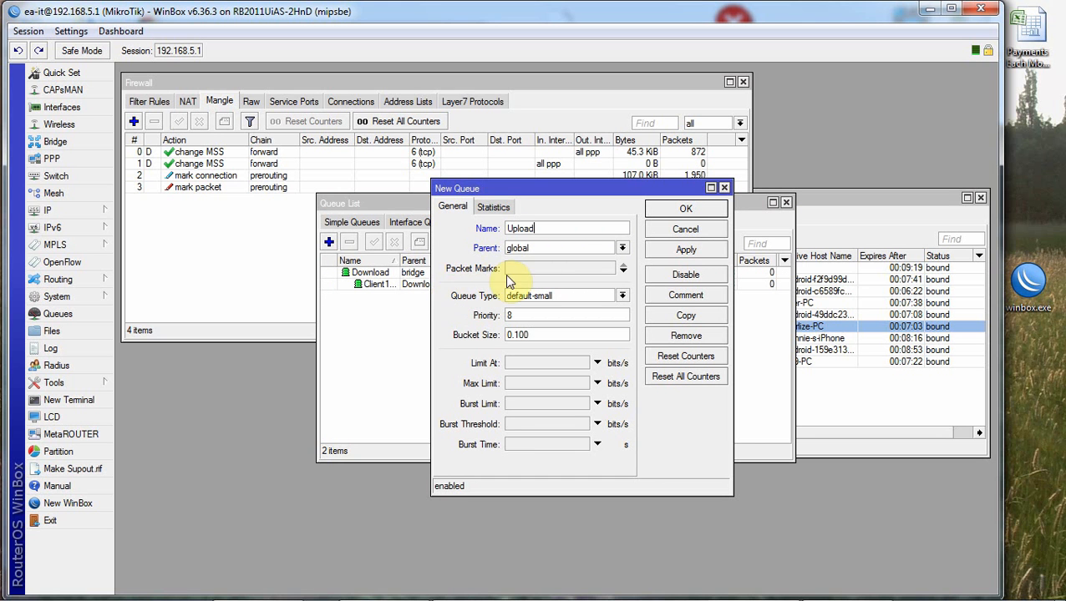
pyautogui.click(618, 249)
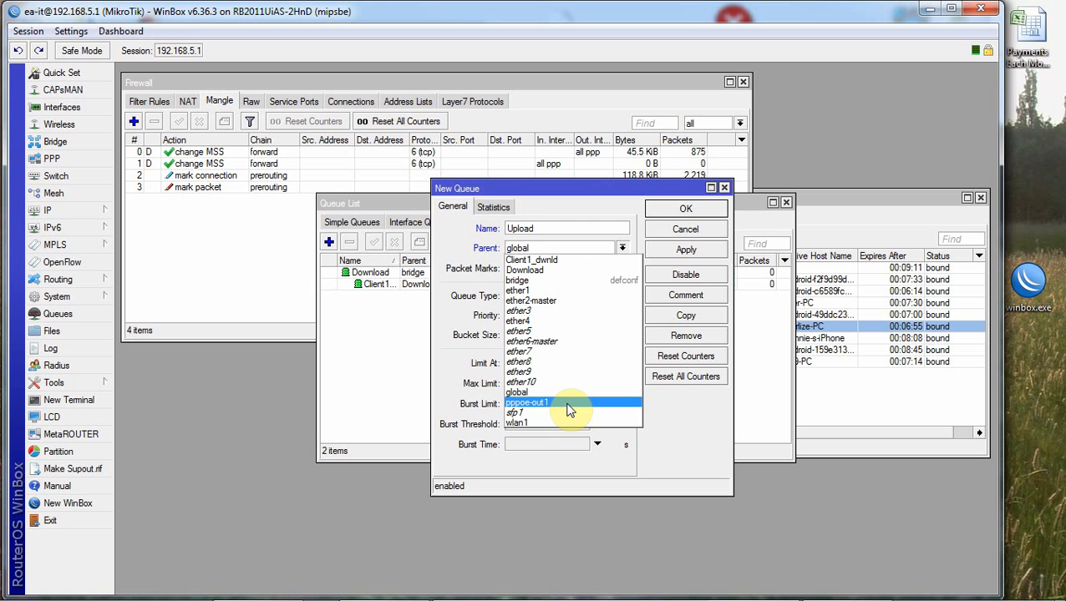
pyautogui.click(543, 290)
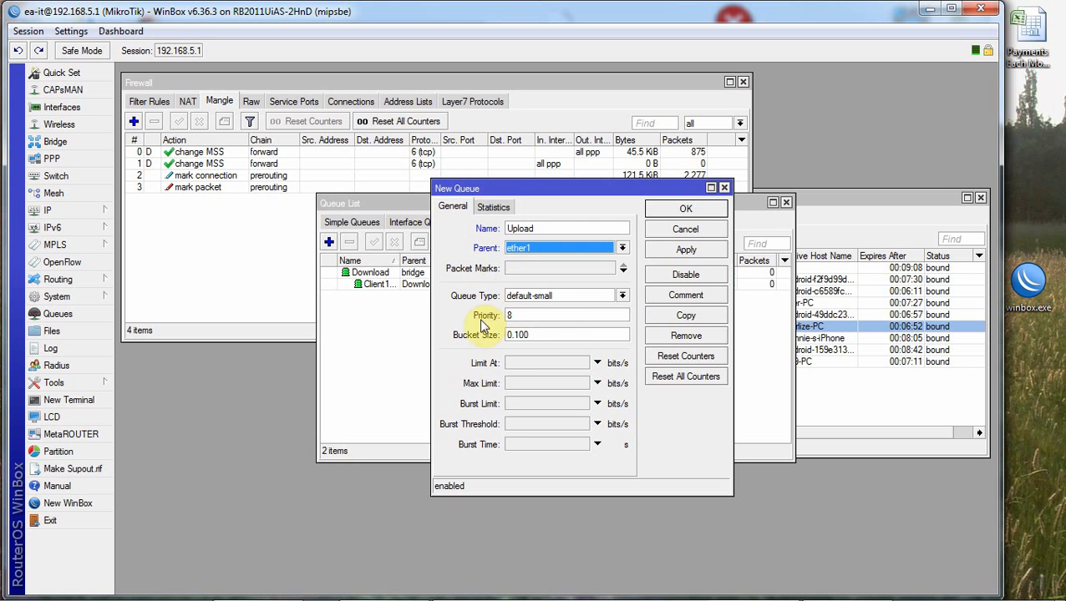
# Set the Upload queue's limit-at to 0 and its max limit to 512k, and save the queue
pyautogui.click(524, 363)
pyautogui.click(522, 384)
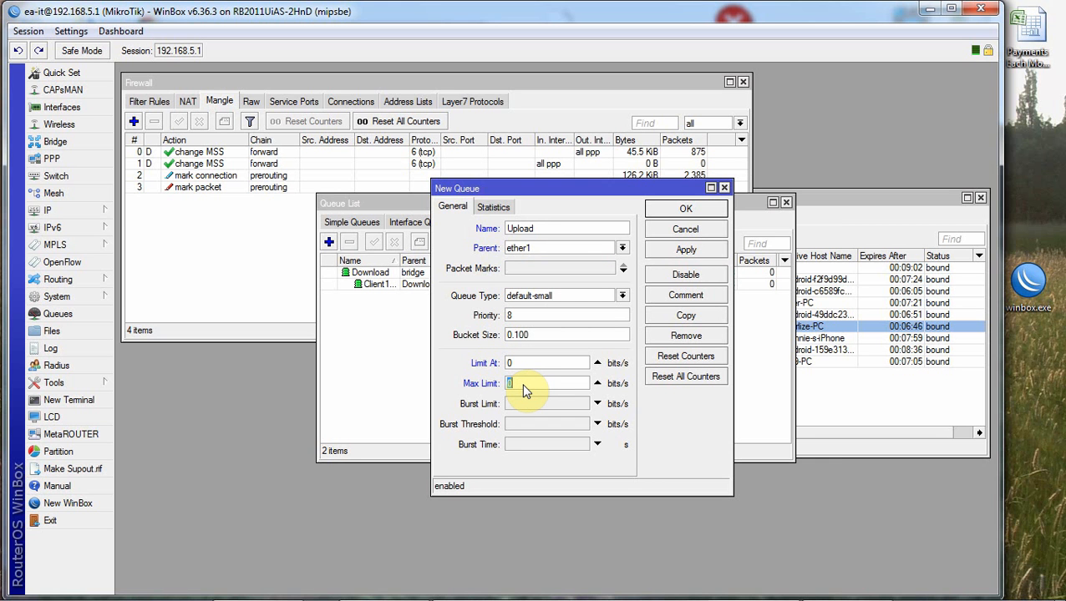
pyautogui.write('512k')
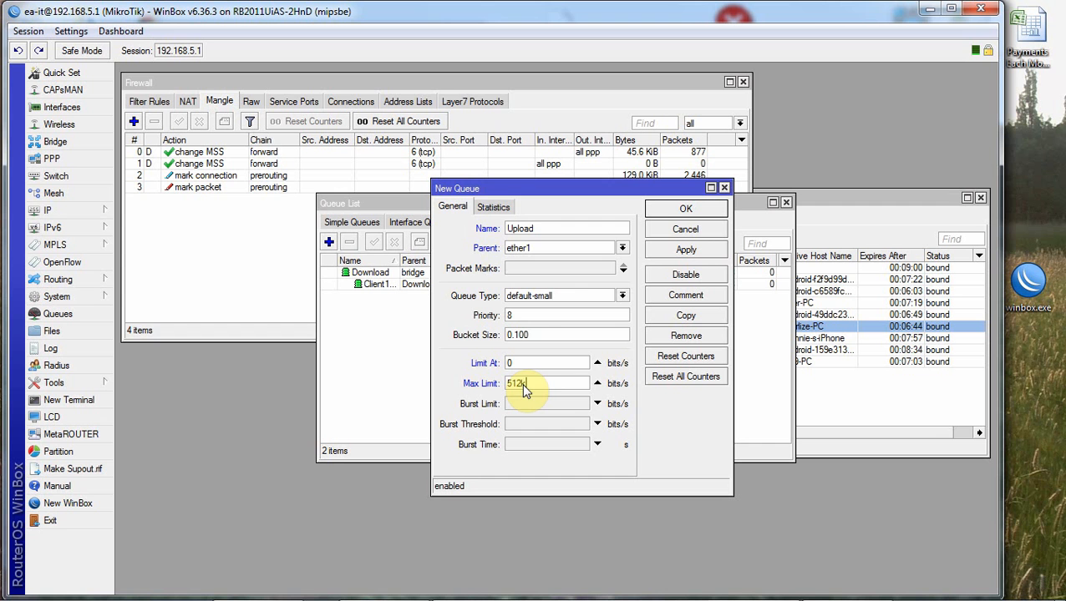
pyautogui.click(683, 250)
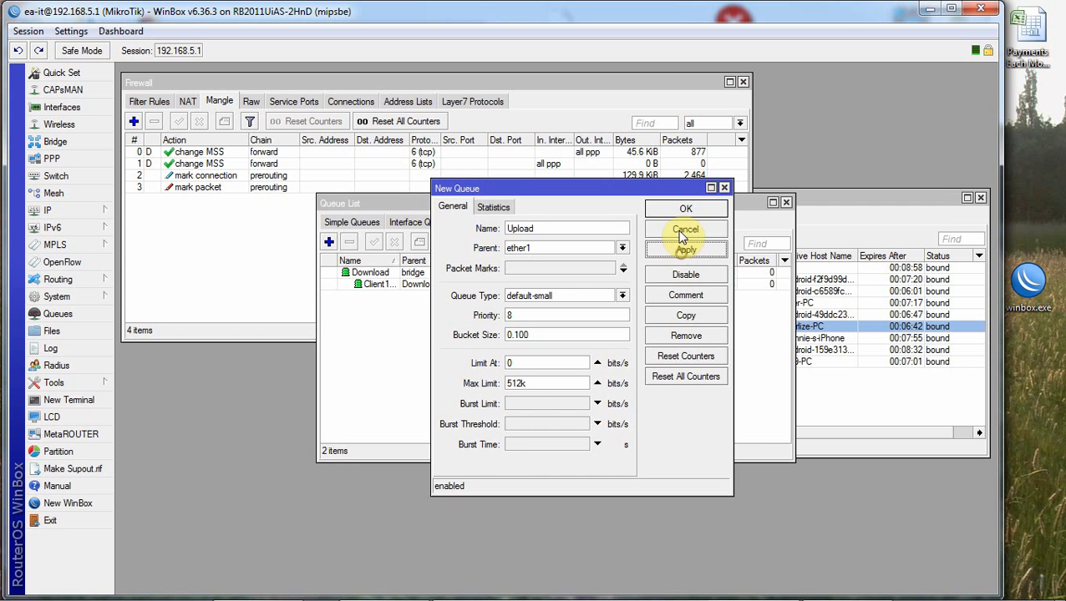
pyautogui.click(685, 211)
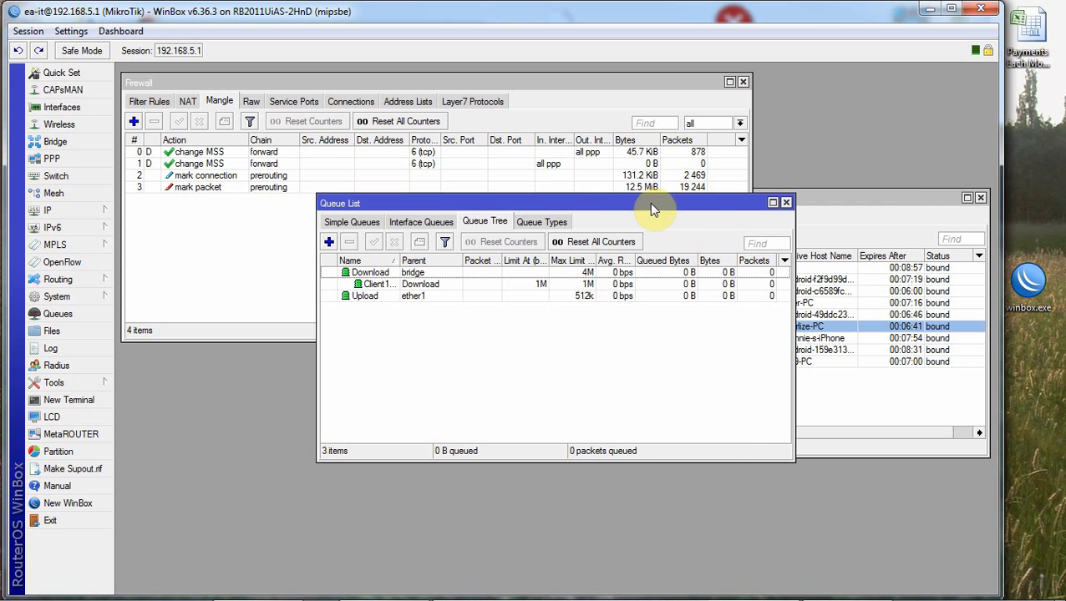
# Start a new queue in the queue tree named Client1_upld with Upload as its parent
pyautogui.click(330, 242)
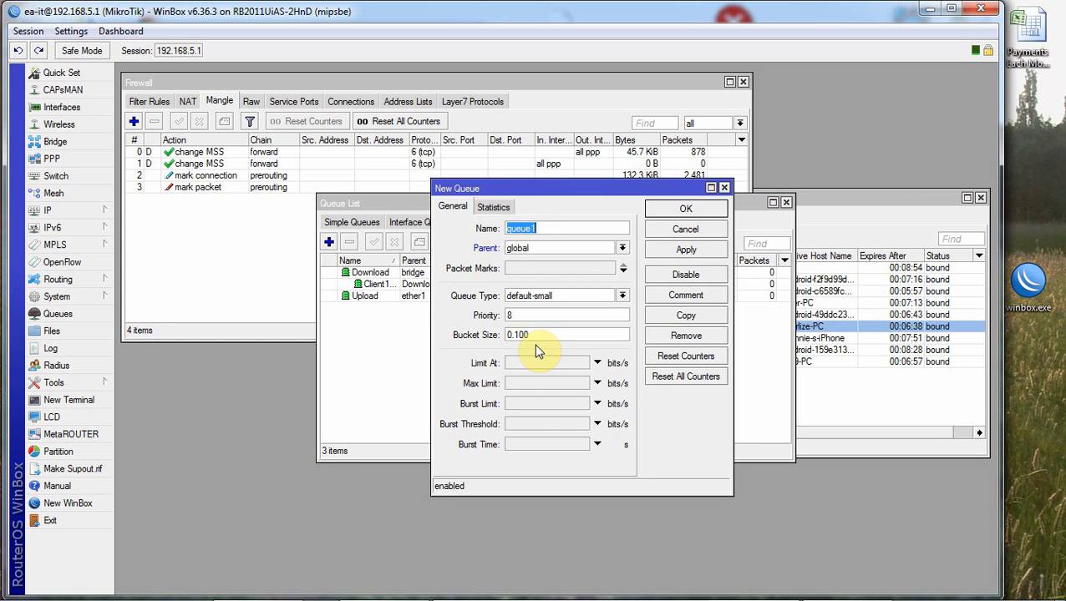
pyautogui.write('Client1')
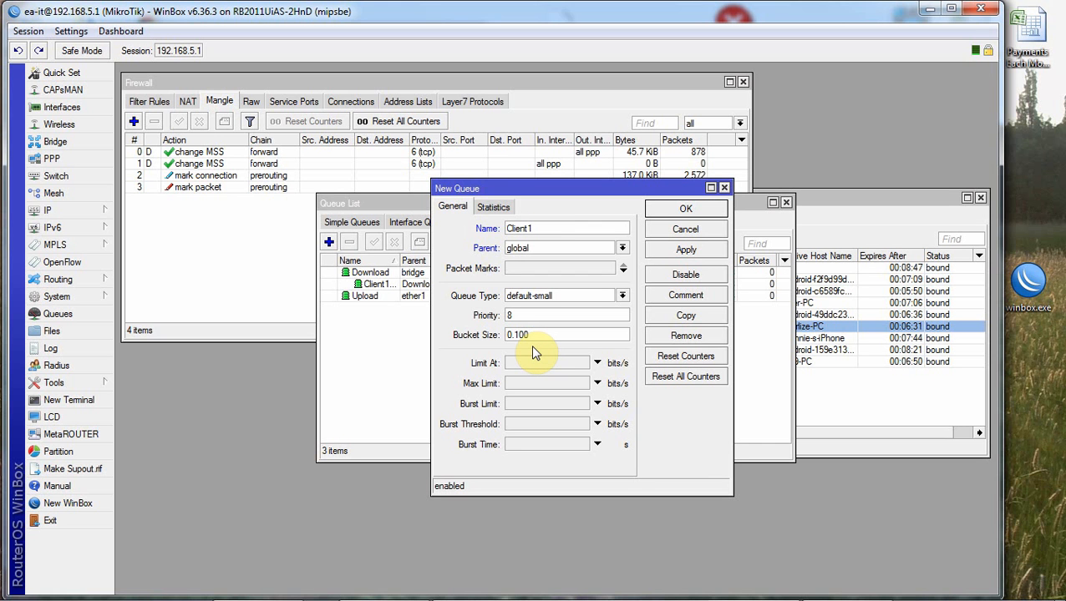
pyautogui.write('_upld')
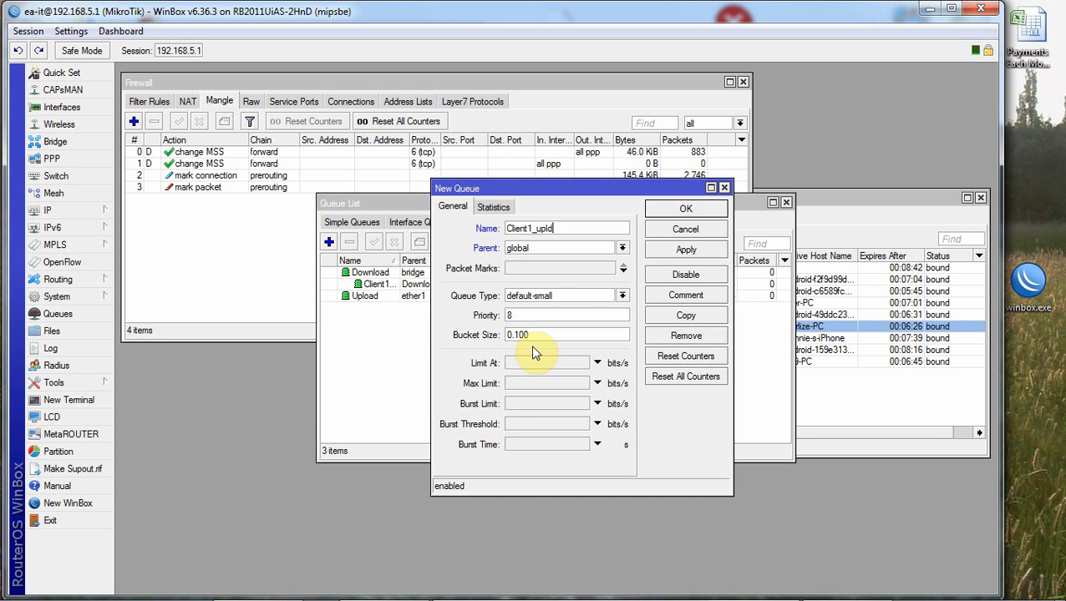
pyautogui.click(622, 248)
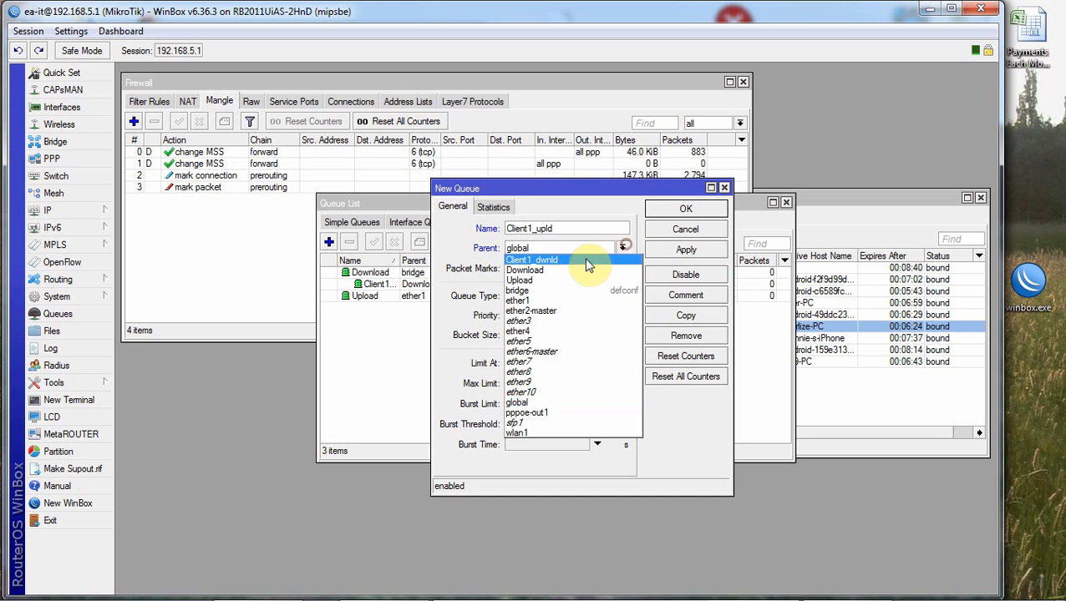
pyautogui.click(553, 289)
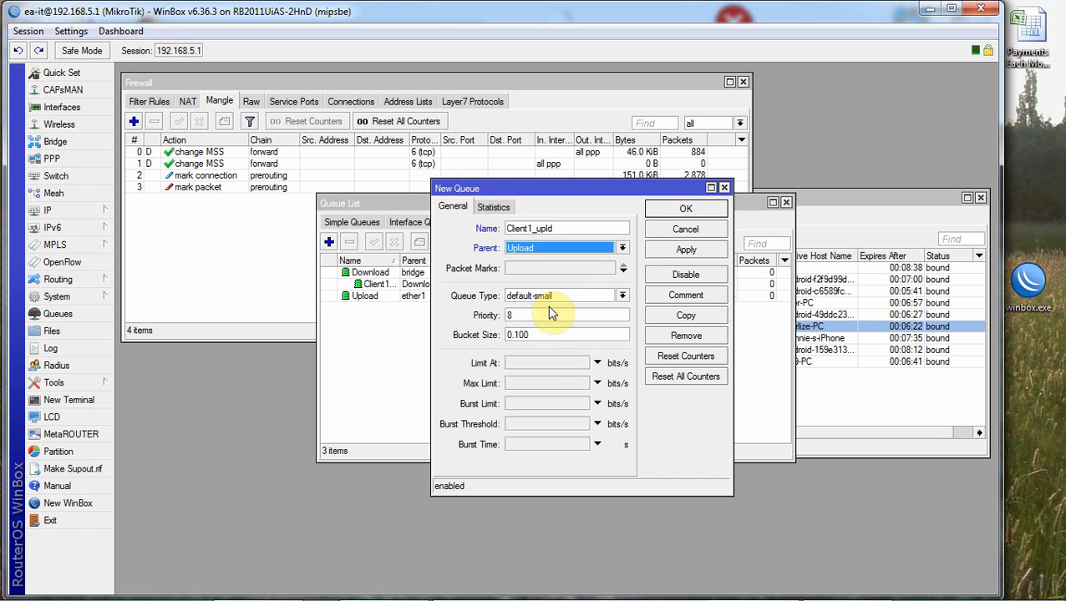
# Set the limit-at and max limit of the Client1_upld queue to 128k and save the queue
pyautogui.click(535, 368)
pyautogui.write('12')
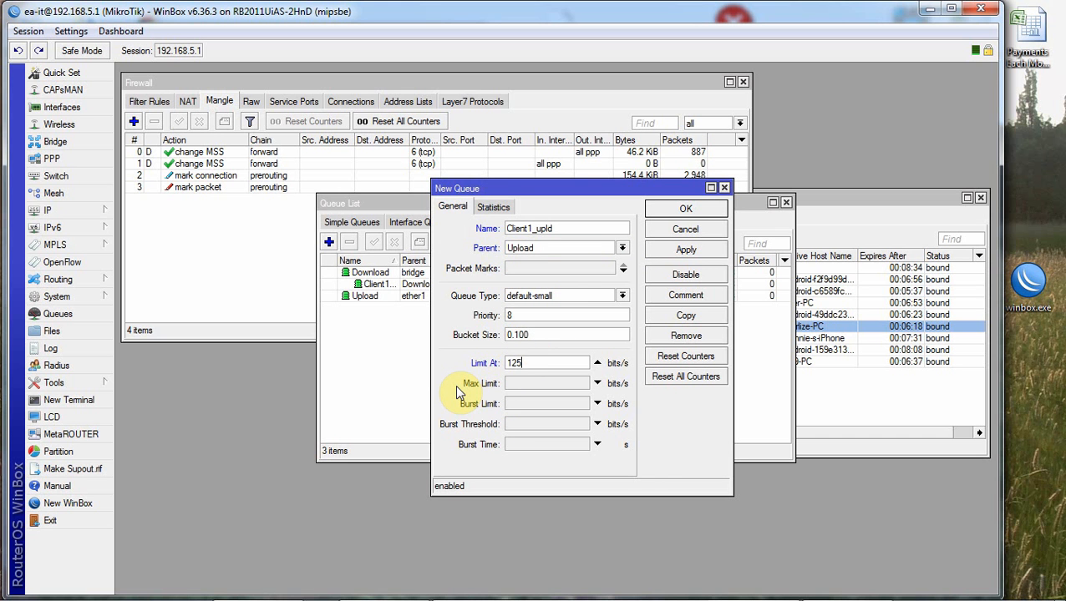
pyautogui.write('8k')
pyautogui.click(519, 385)
pyautogui.write('128k')
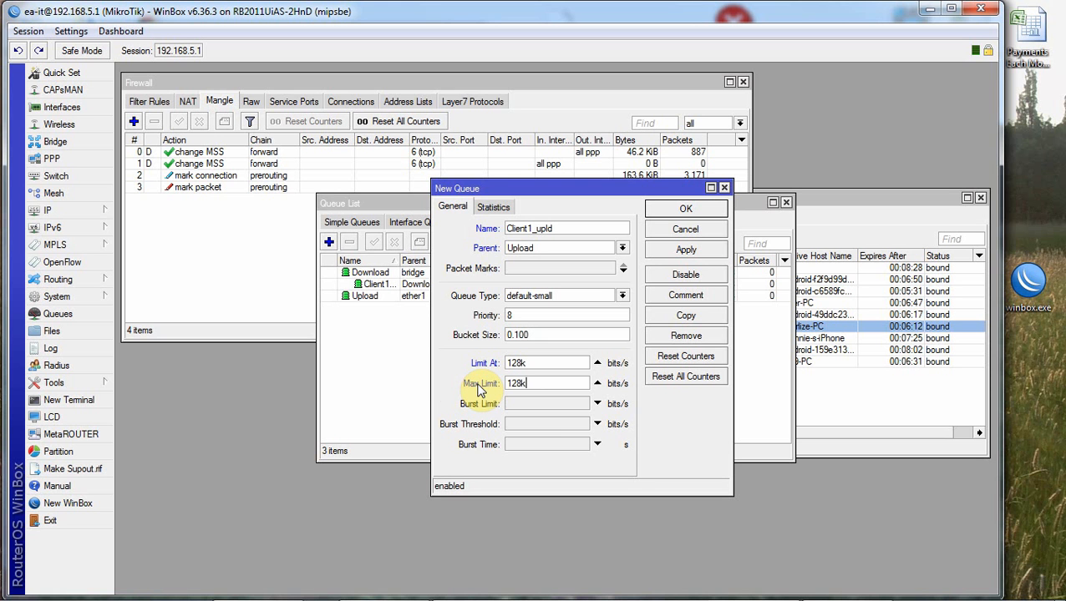
pyautogui.click(686, 250)
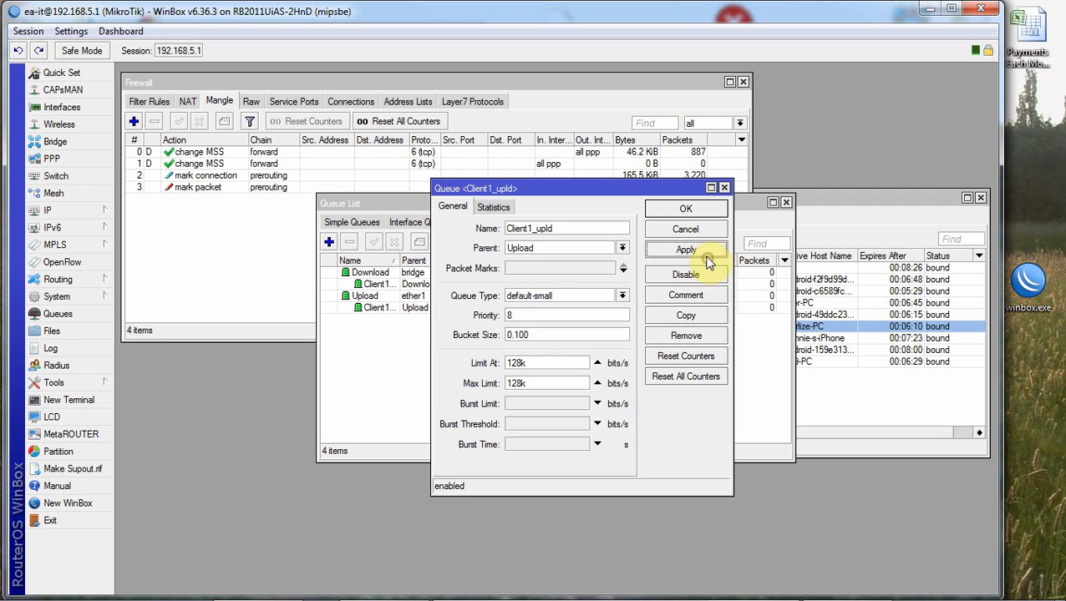
pyautogui.click(705, 230)
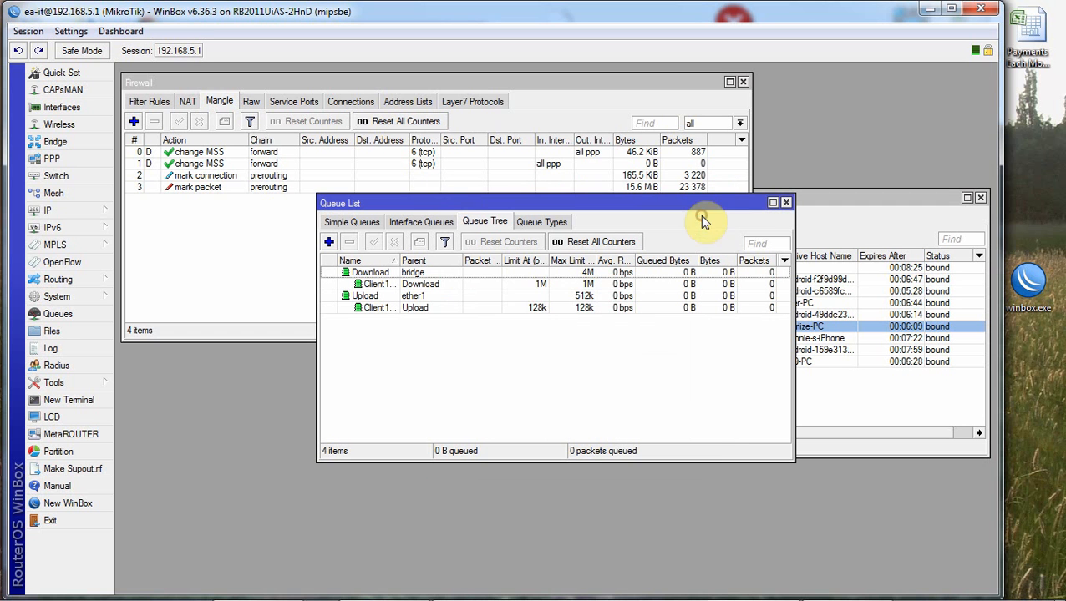
# Show the firewall's connection list enlarged and sort it by original/reply rate to examine the client's marked connections
pyautogui.click(66, 211)
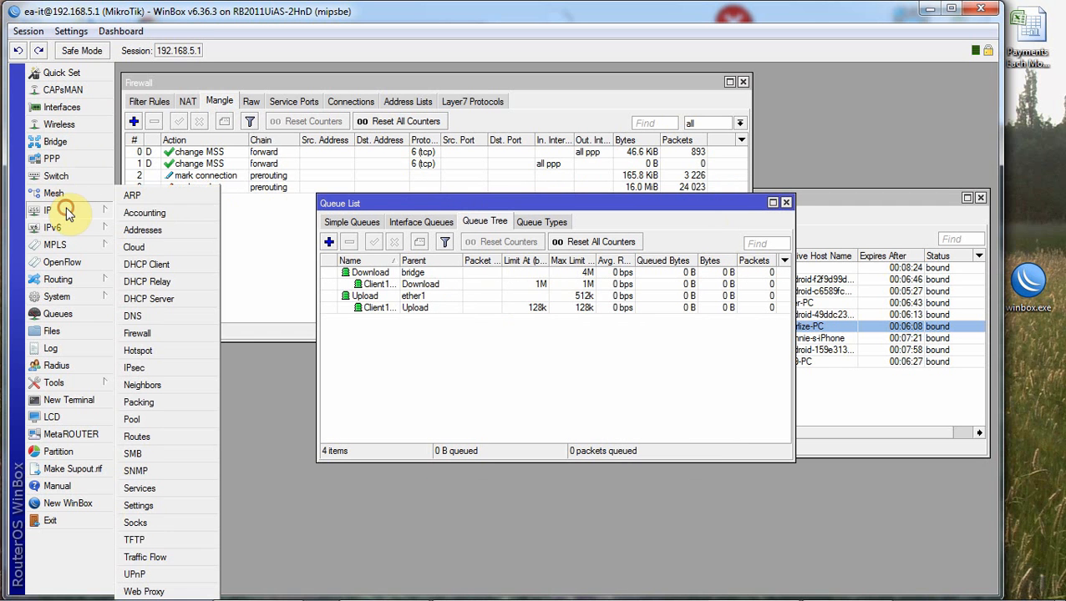
pyautogui.click(175, 334)
pyautogui.click(339, 103)
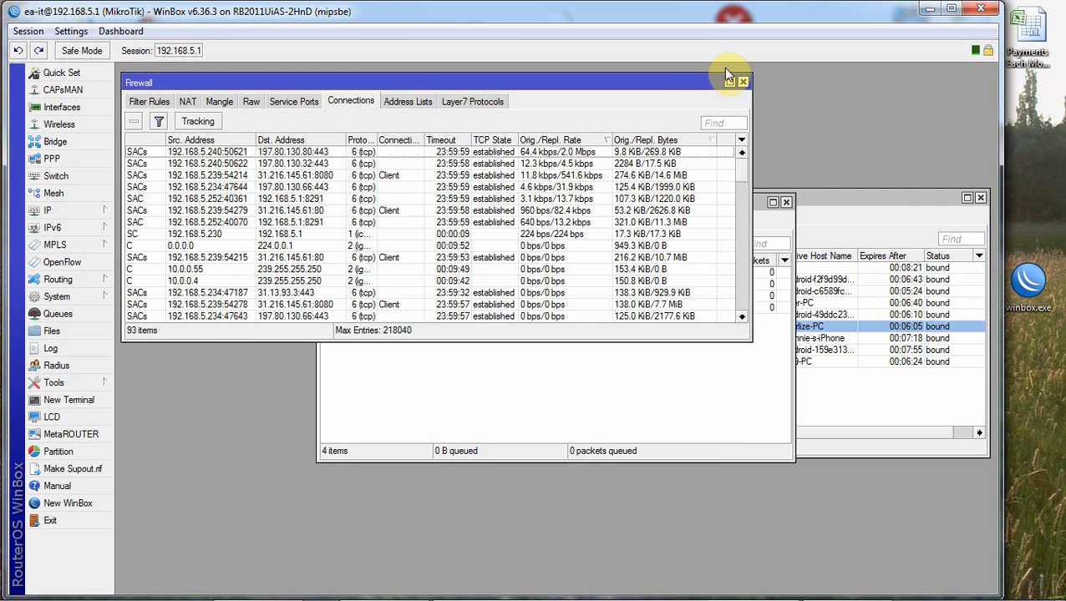
pyautogui.doubleClick(623, 81)
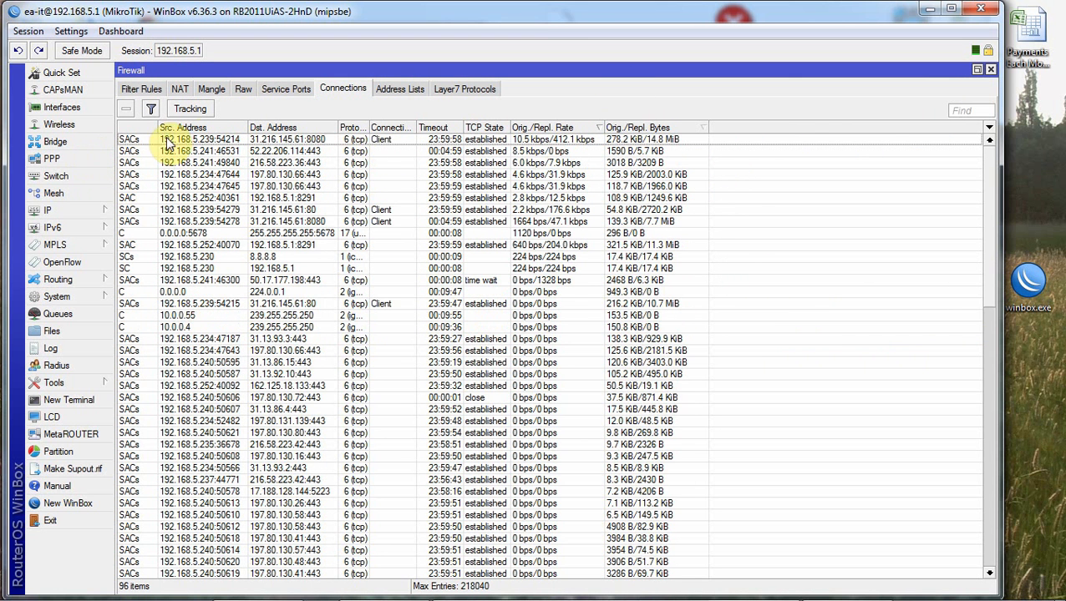
pyautogui.click(209, 130)
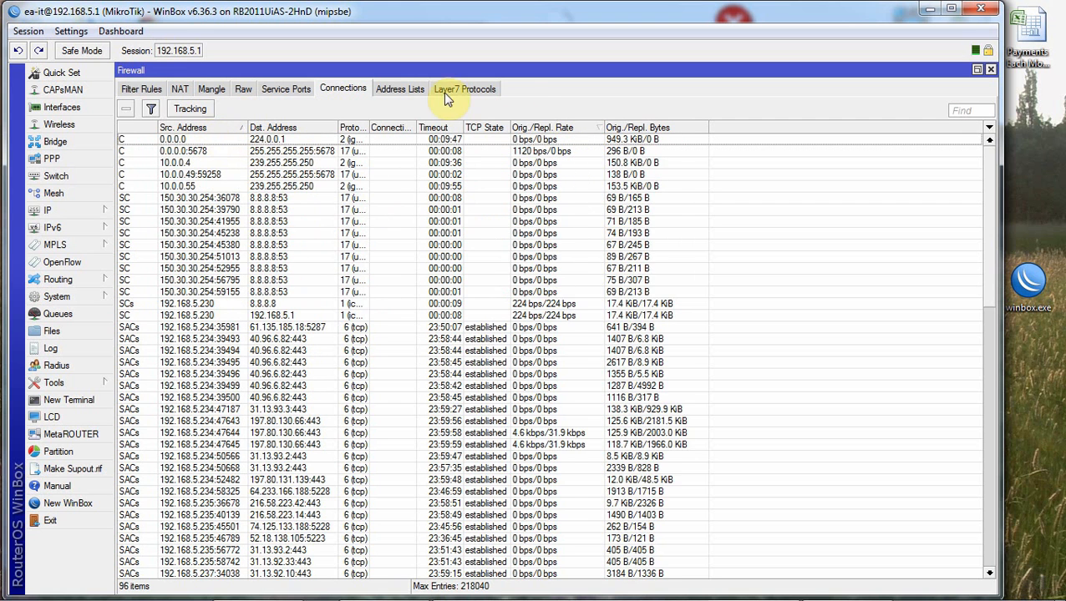
pyautogui.click(539, 130)
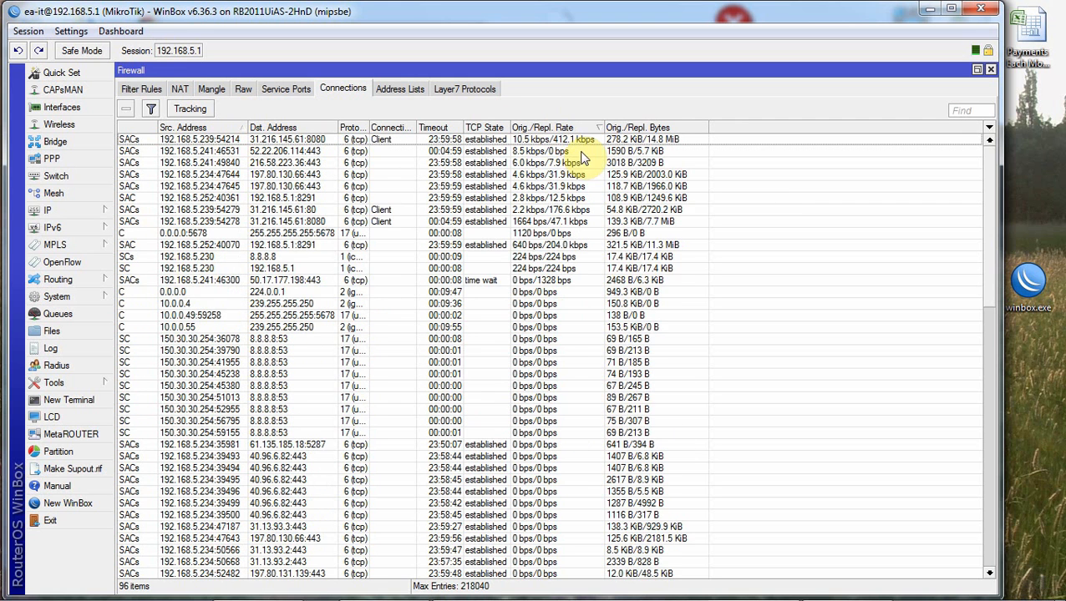